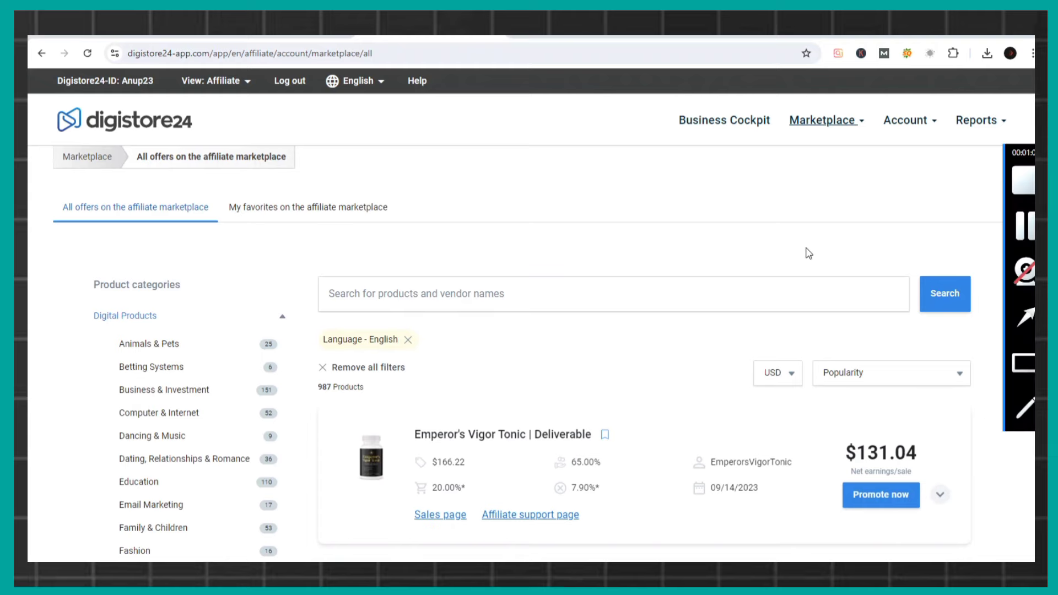
{"action": "scroll", "coordinate": [809, 253], "scroll_direction": "down", "scroll_amount": 5}
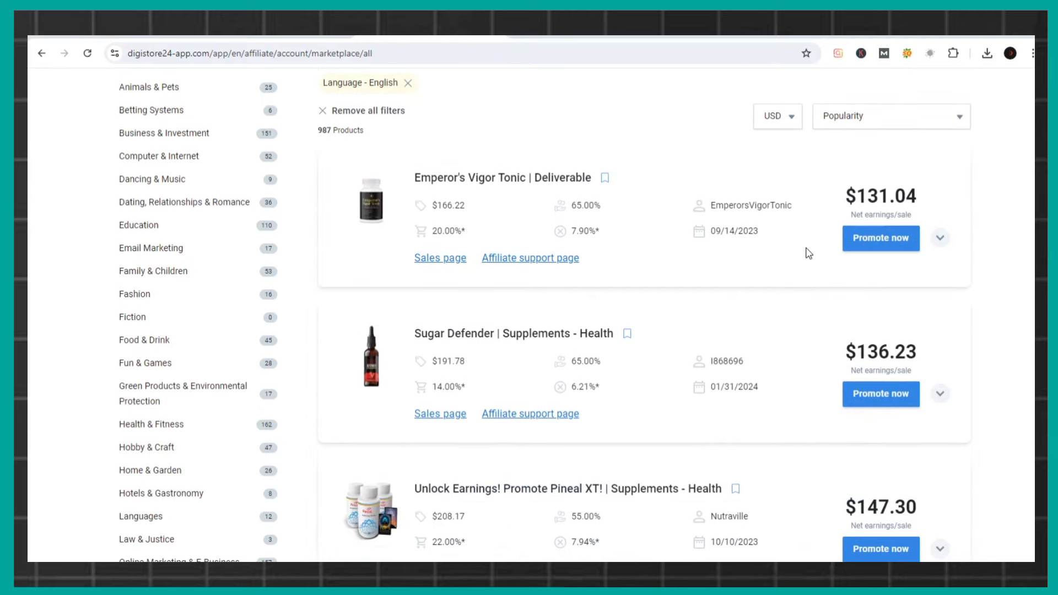
{"action": "scroll", "coordinate": [809, 253], "scroll_direction": "down", "scroll_amount": 5}
{"action": "scroll", "coordinate": [809, 253], "scroll_direction": "down", "scroll_amount": 4}
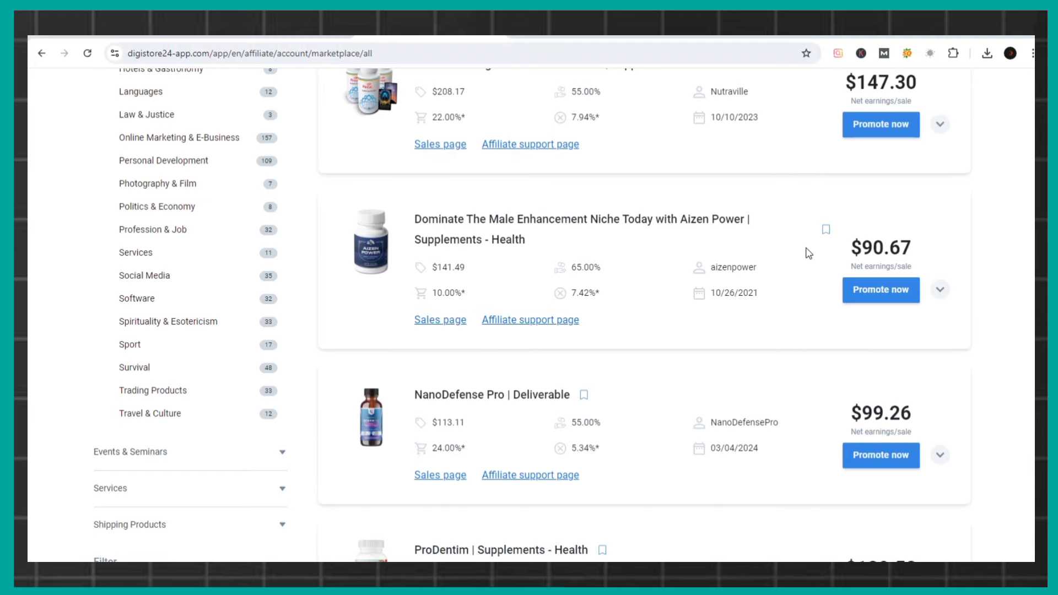
{"action": "scroll", "coordinate": [809, 253], "scroll_direction": "up", "scroll_amount": 3}
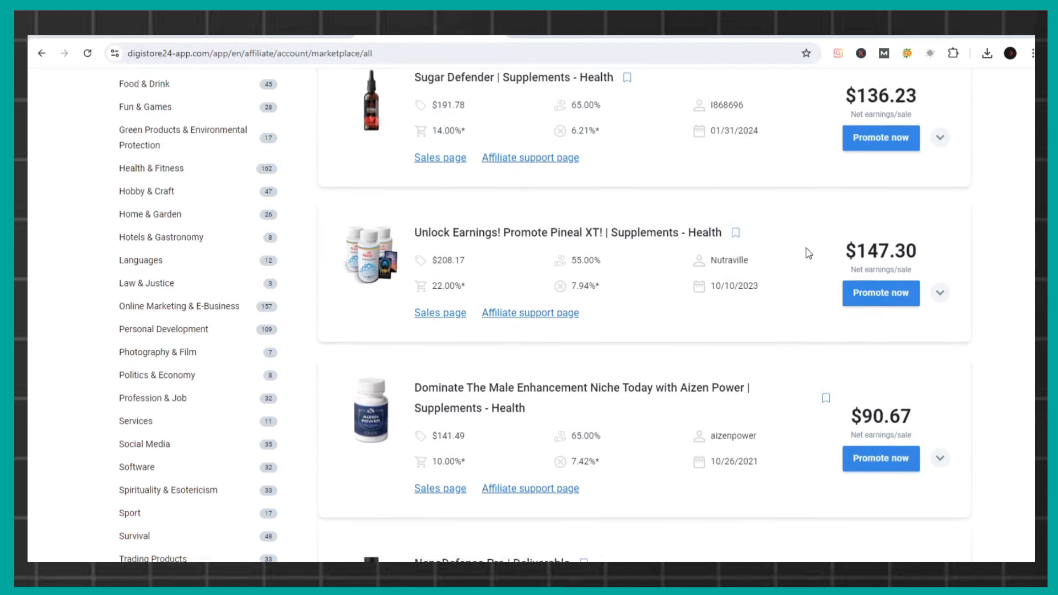
{"action": "scroll", "coordinate": [809, 253], "scroll_direction": "up", "scroll_amount": 2}
{"action": "scroll", "coordinate": [809, 253], "scroll_direction": "up", "scroll_amount": 4}
{"action": "scroll", "coordinate": [809, 253], "scroll_direction": "up", "scroll_amount": 5}
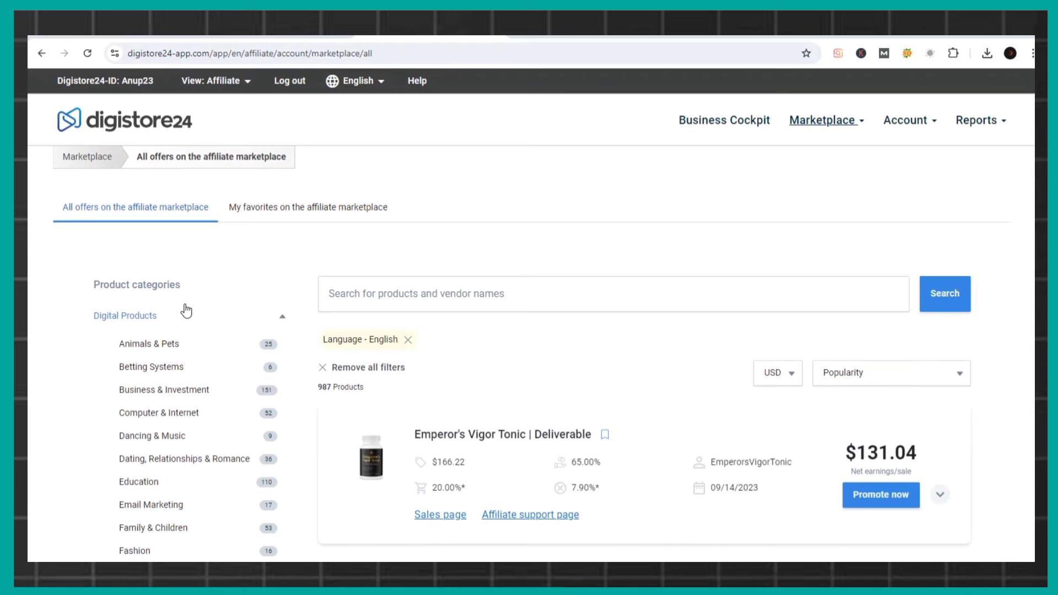
{"action": "left_click", "coordinate": [230, 323]}
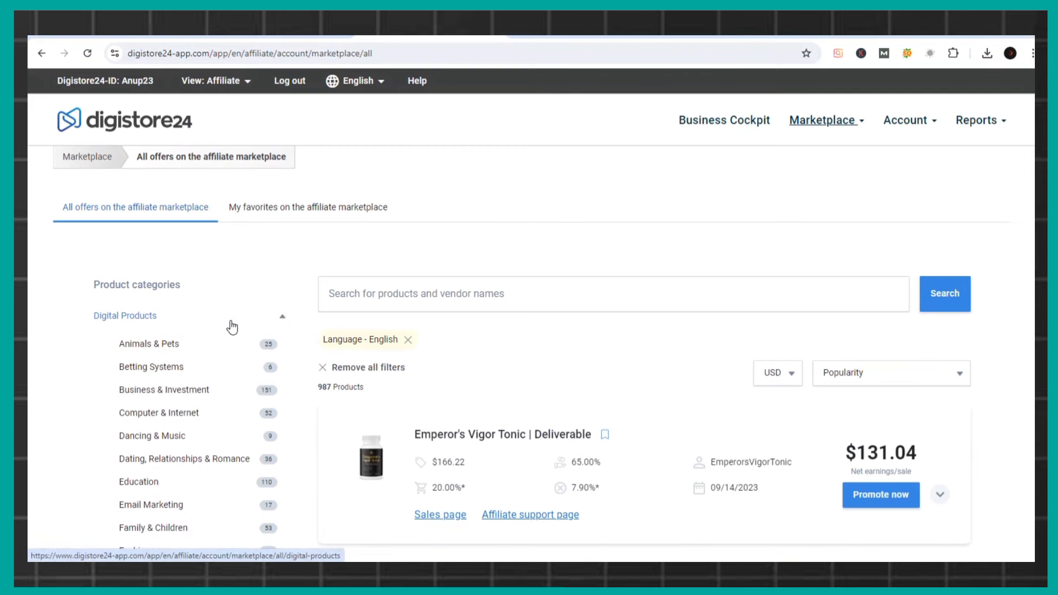
{"action": "scroll", "coordinate": [232, 327], "scroll_direction": "down", "scroll_amount": 1}
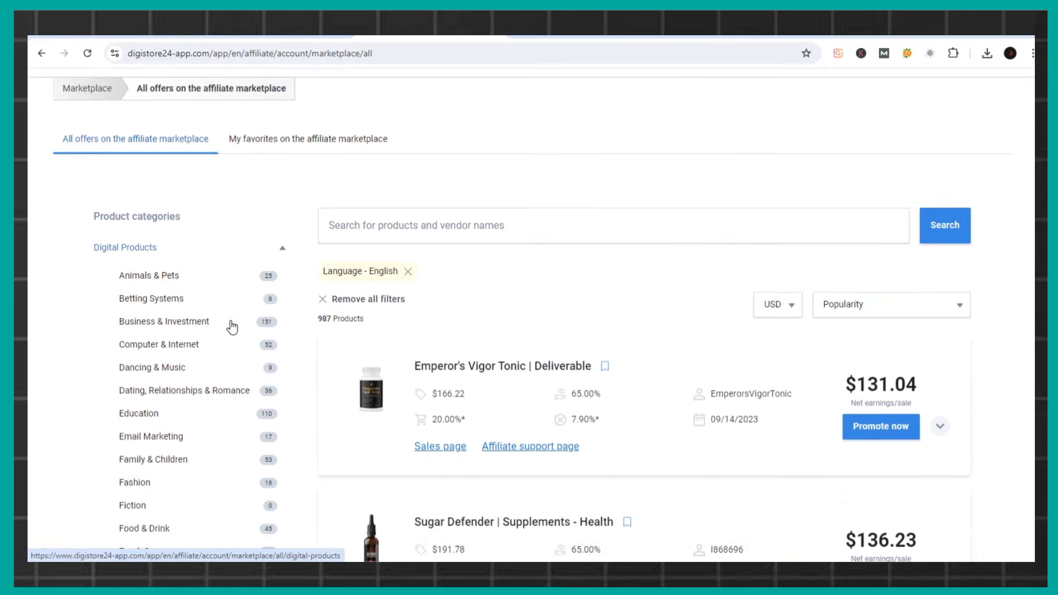
{"action": "scroll", "coordinate": [232, 328], "scroll_direction": "down", "scroll_amount": 2}
{"action": "scroll", "coordinate": [232, 328], "scroll_direction": "down", "scroll_amount": 3}
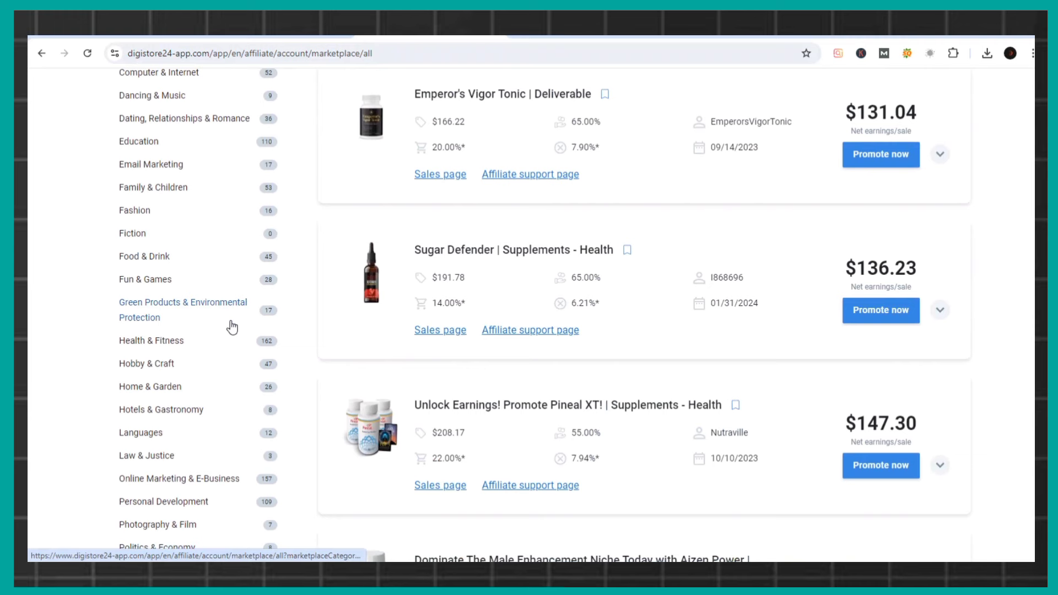
{"action": "scroll", "coordinate": [232, 328], "scroll_direction": "down", "scroll_amount": 2}
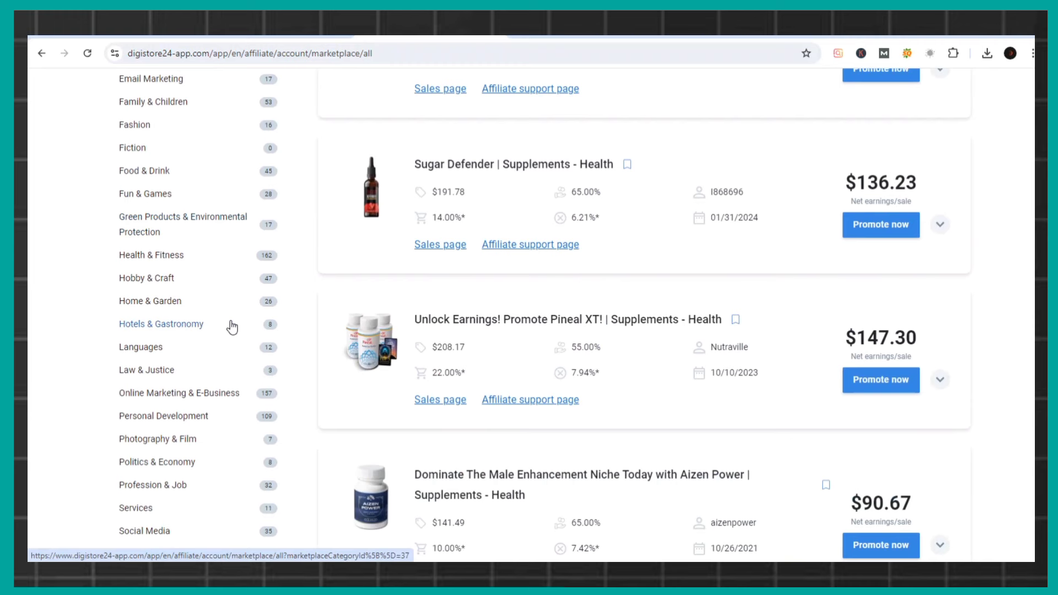
{"action": "scroll", "coordinate": [232, 327], "scroll_direction": "down", "scroll_amount": 2}
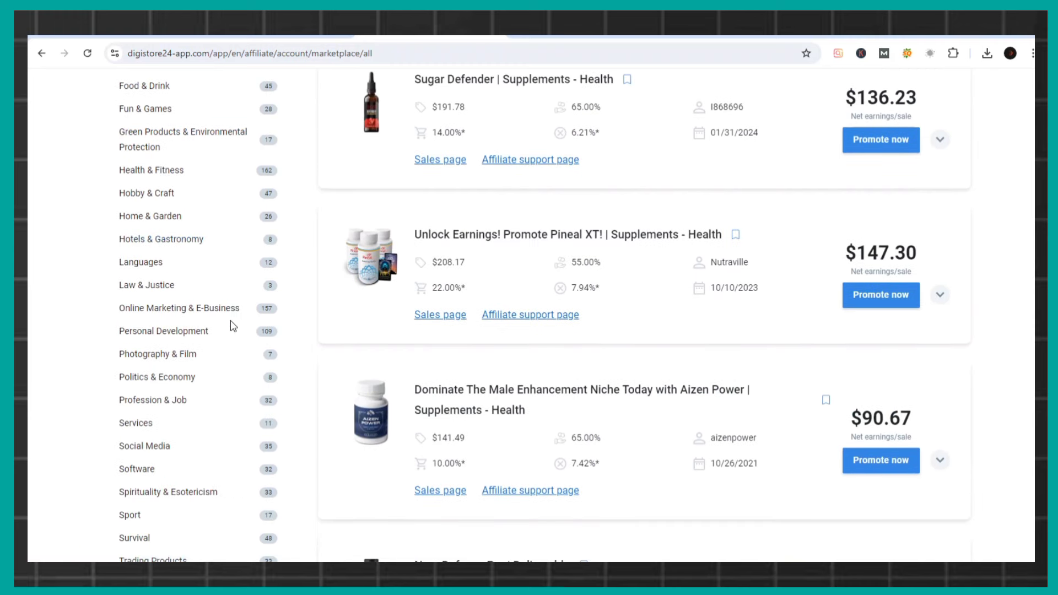
Filter the Digistore24 marketplace to Photography & Film and scroll down to the Motion Hero Club offer
{"action": "left_click", "coordinate": [199, 358]}
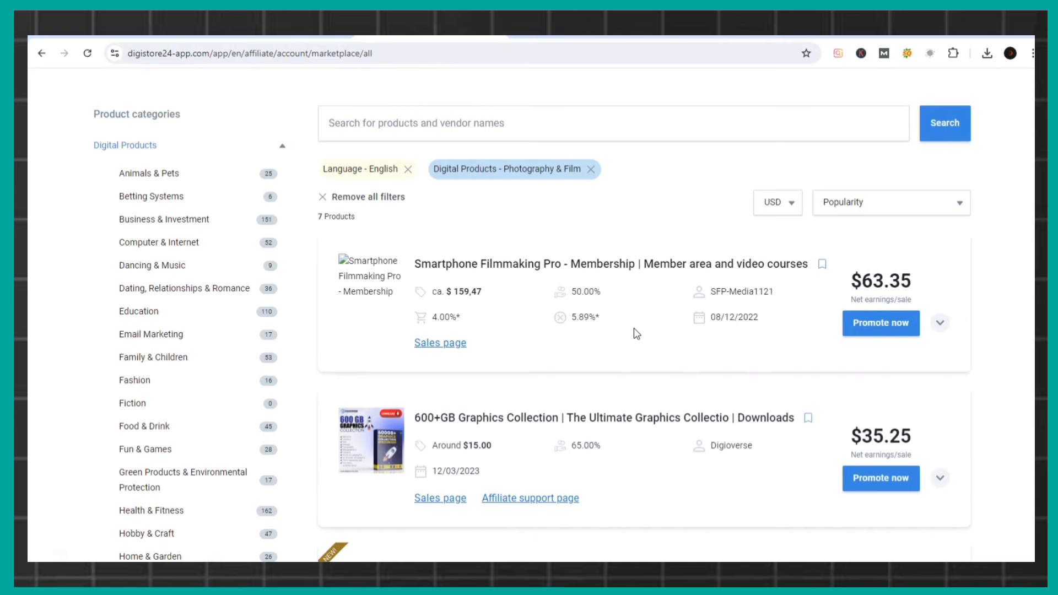
{"action": "scroll", "coordinate": [637, 334], "scroll_direction": "down", "scroll_amount": 1}
{"action": "scroll", "coordinate": [636, 334], "scroll_direction": "down", "scroll_amount": 3}
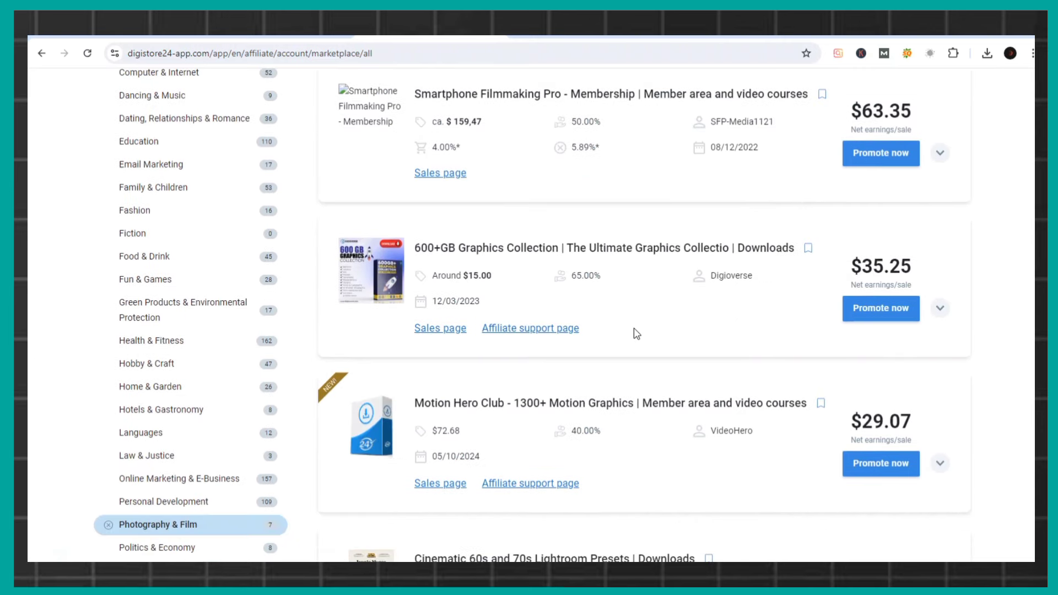
{"action": "scroll", "coordinate": [637, 333], "scroll_direction": "down", "scroll_amount": 1}
{"action": "scroll", "coordinate": [636, 333], "scroll_direction": "down", "scroll_amount": 2}
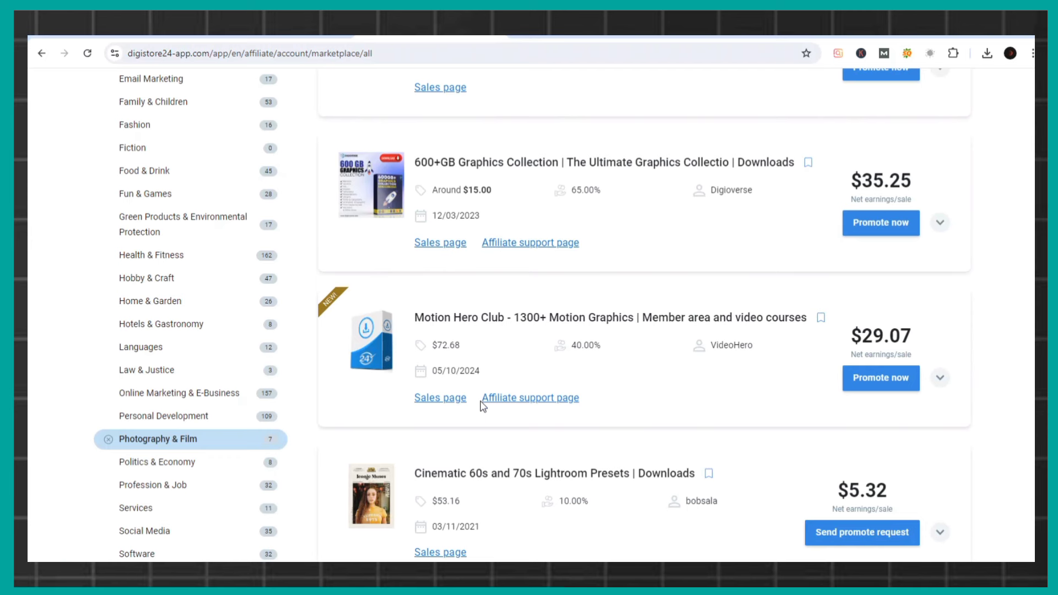
{"action": "left_click", "coordinate": [446, 408]}
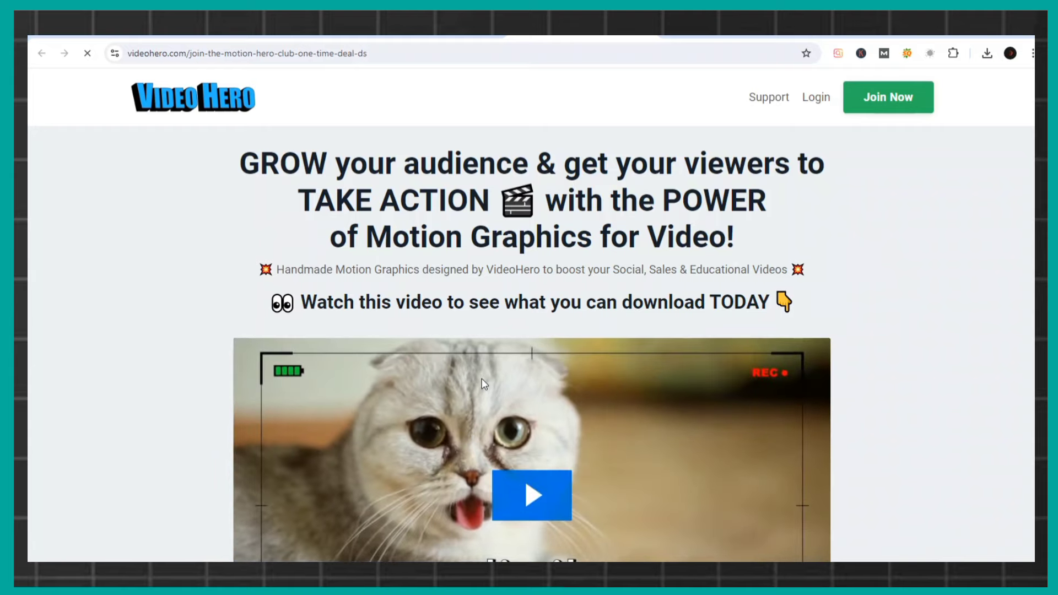
{"action": "scroll", "coordinate": [606, 277], "scroll_direction": "down", "scroll_amount": 4}
{"action": "scroll", "coordinate": [605, 277], "scroll_direction": "down", "scroll_amount": 6}
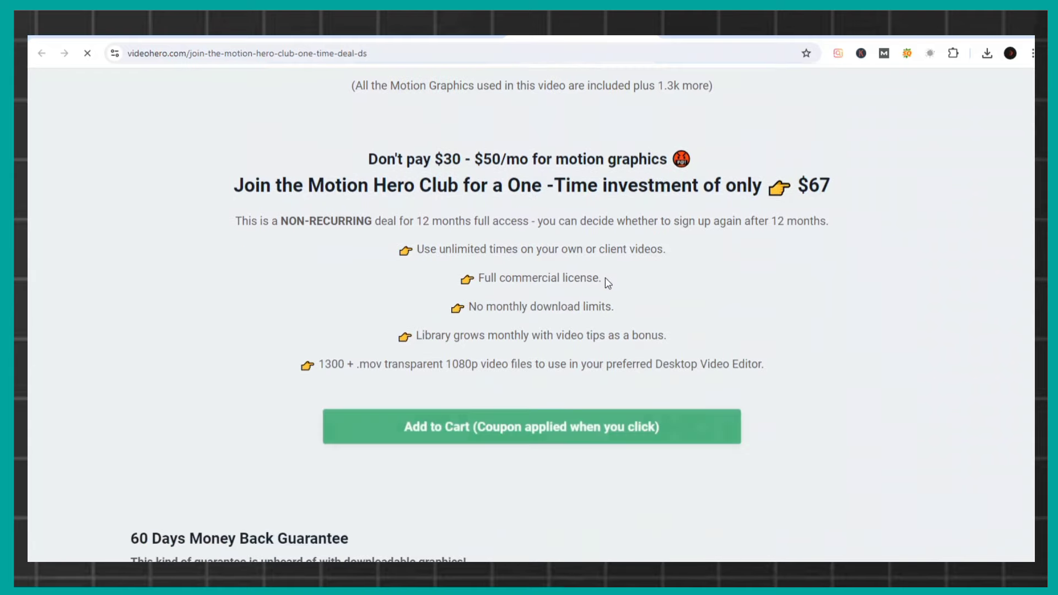
{"action": "scroll", "coordinate": [605, 277], "scroll_direction": "down", "scroll_amount": 2}
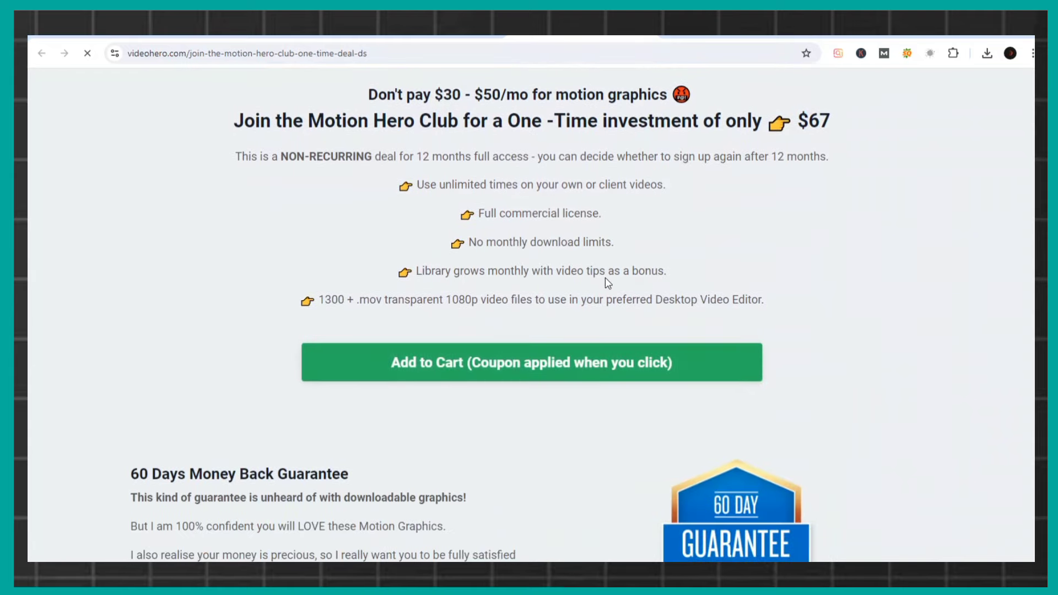
{"action": "scroll", "coordinate": [606, 278], "scroll_direction": "down", "scroll_amount": 1}
{"action": "scroll", "coordinate": [606, 278], "scroll_direction": "down", "scroll_amount": 3}
{"action": "scroll", "coordinate": [607, 278], "scroll_direction": "down", "scroll_amount": 5}
{"action": "scroll", "coordinate": [606, 278], "scroll_direction": "down", "scroll_amount": 5}
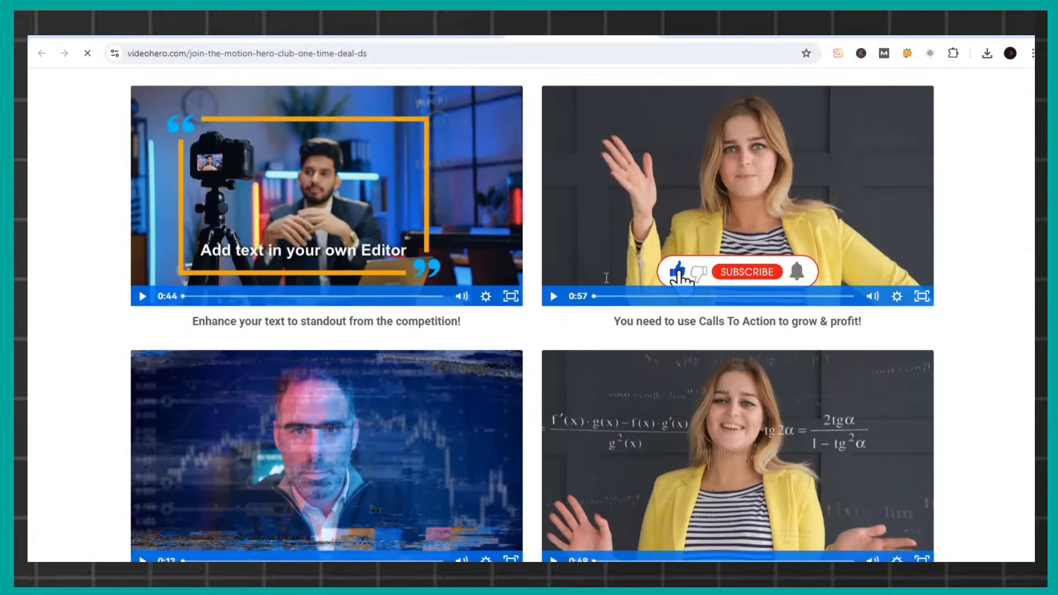
{"action": "scroll", "coordinate": [607, 278], "scroll_direction": "down", "scroll_amount": 3}
{"action": "scroll", "coordinate": [606, 278], "scroll_direction": "up", "scroll_amount": 5}
{"action": "scroll", "coordinate": [606, 279], "scroll_direction": "up", "scroll_amount": 3}
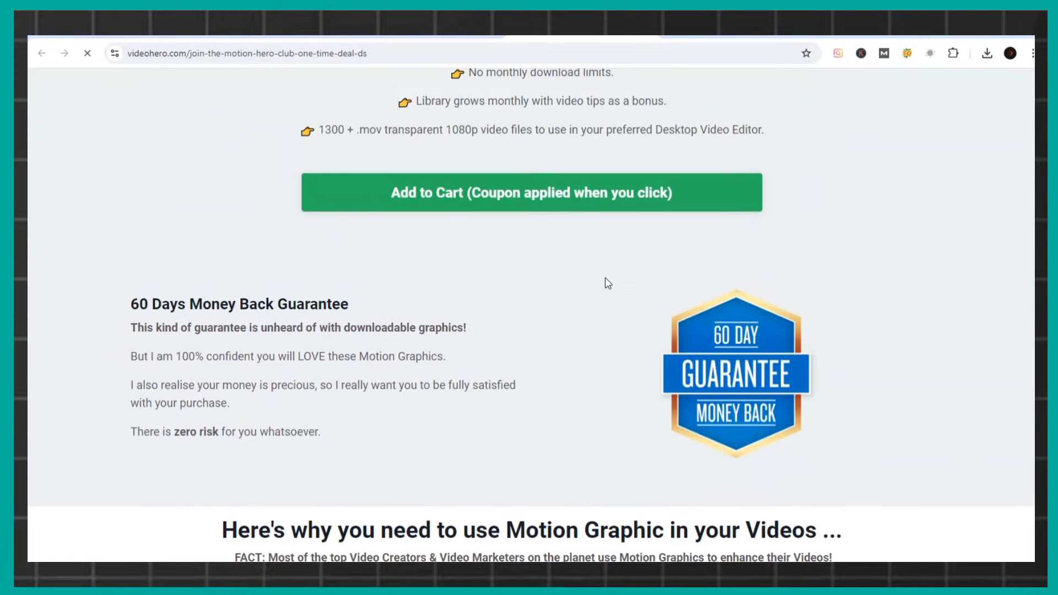
{"action": "scroll", "coordinate": [606, 279], "scroll_direction": "down", "scroll_amount": 2}
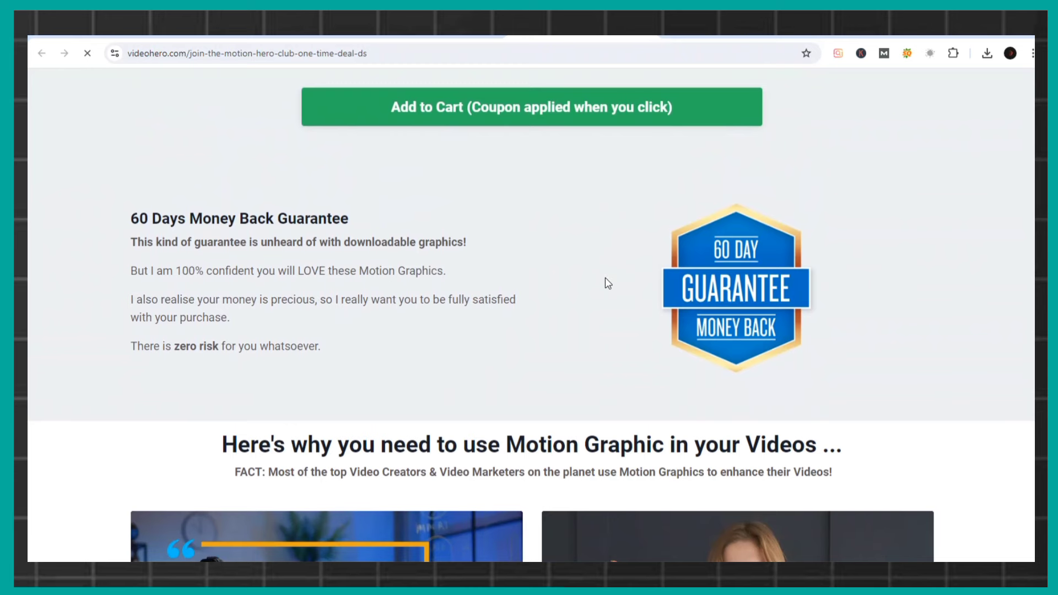
{"action": "left_click", "coordinate": [428, 36]}
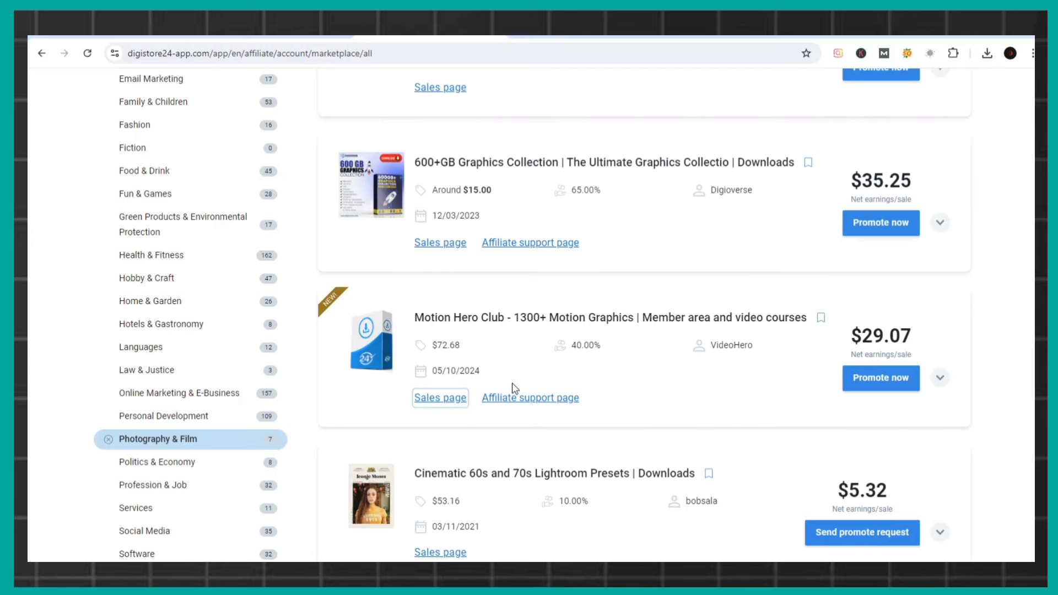
Request the Motion Hero Club promolink, copy it, and confirm the notice
{"action": "left_click", "coordinate": [865, 381]}
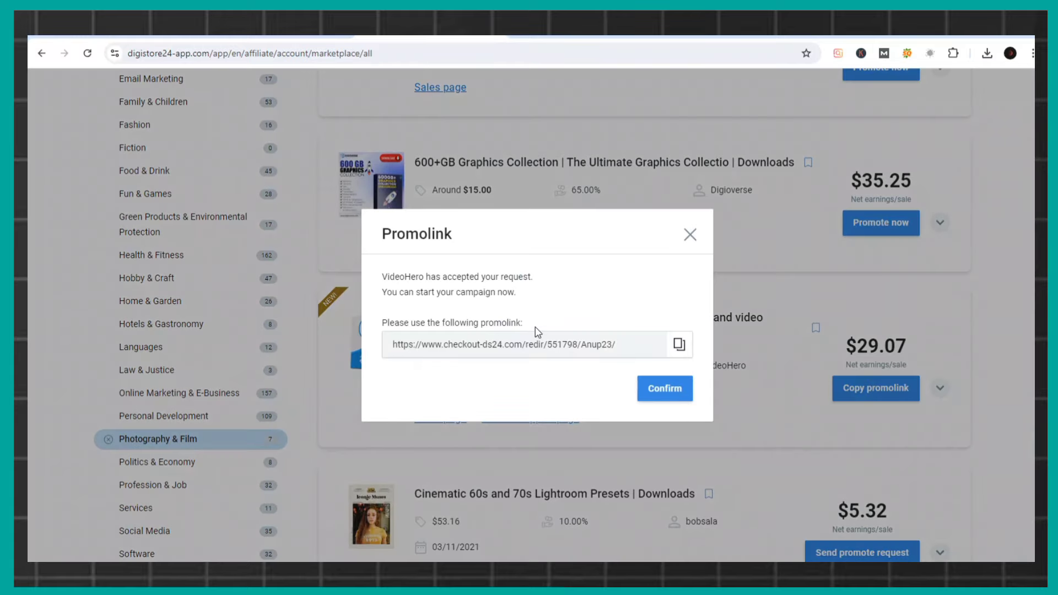
{"action": "left_click", "coordinate": [679, 346]}
{"action": "left_click", "coordinate": [663, 390]}
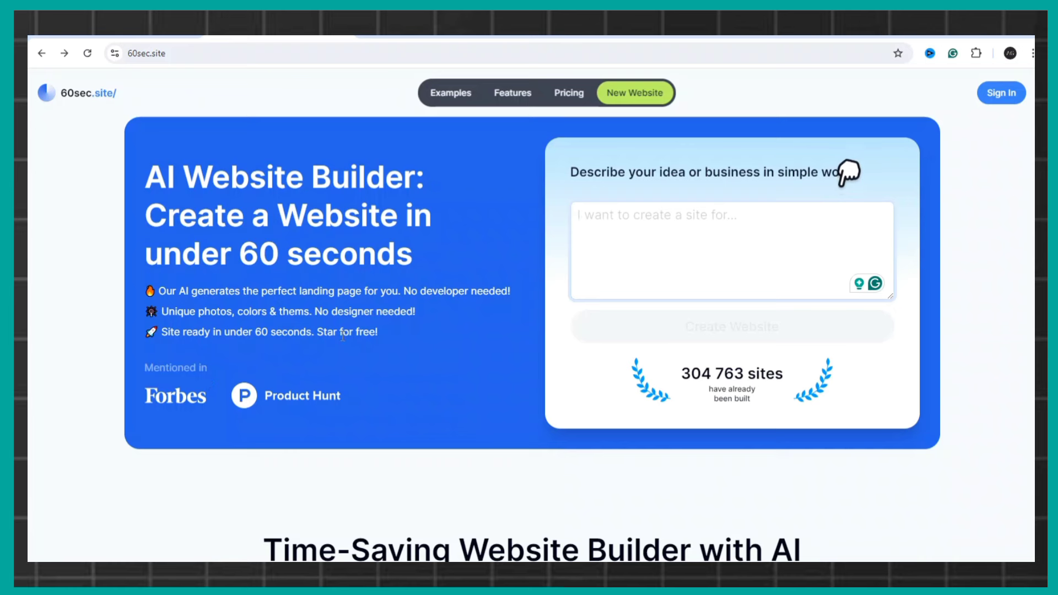
{"action": "scroll", "coordinate": [404, 335], "scroll_direction": "down", "scroll_amount": 5}
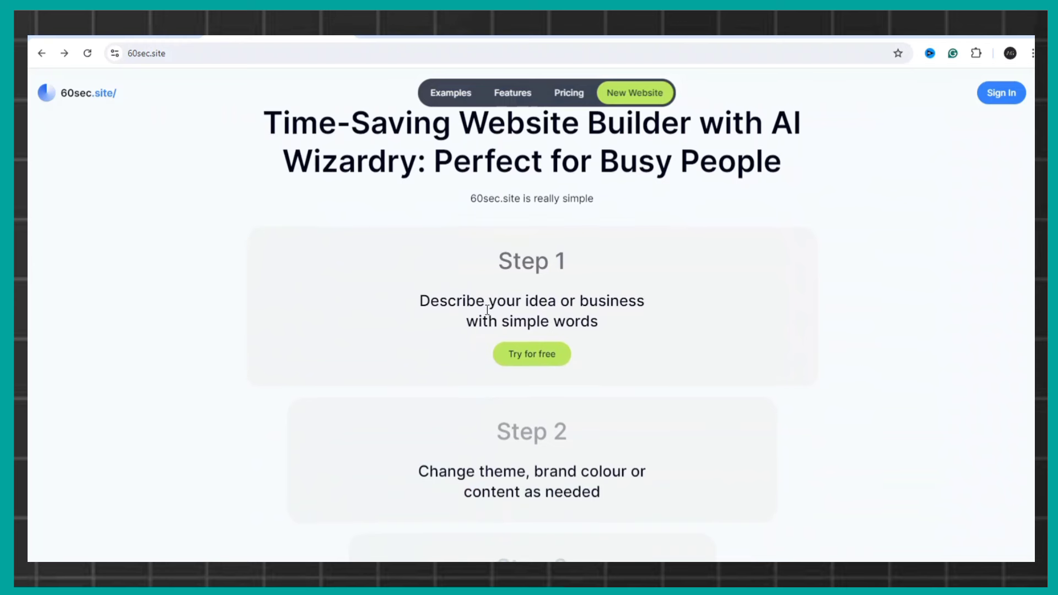
{"action": "scroll", "coordinate": [488, 310], "scroll_direction": "down", "scroll_amount": 1}
{"action": "scroll", "coordinate": [487, 310], "scroll_direction": "down", "scroll_amount": 2}
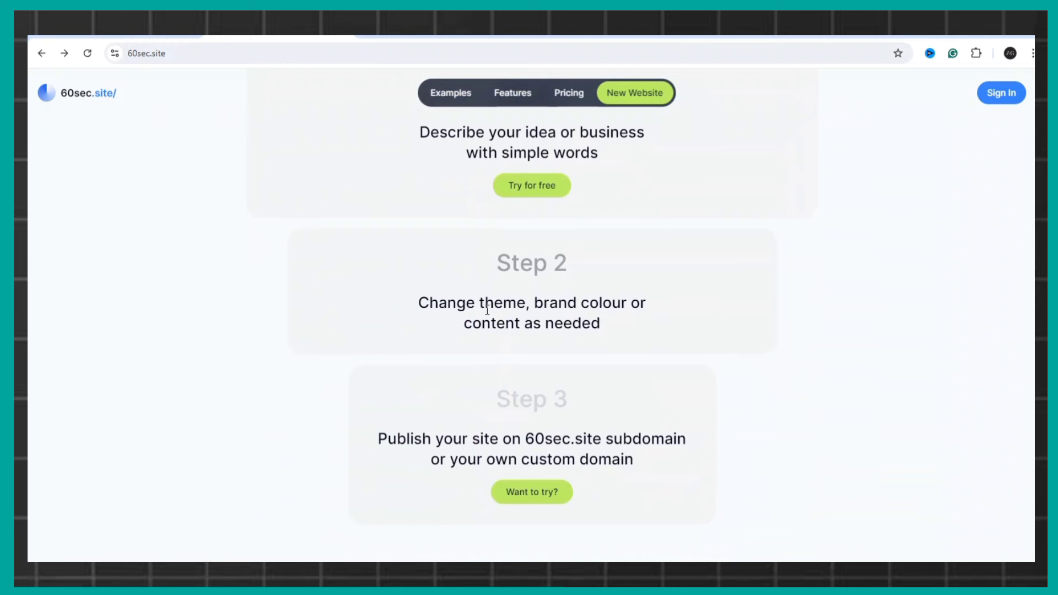
{"action": "scroll", "coordinate": [488, 310], "scroll_direction": "down", "scroll_amount": 2}
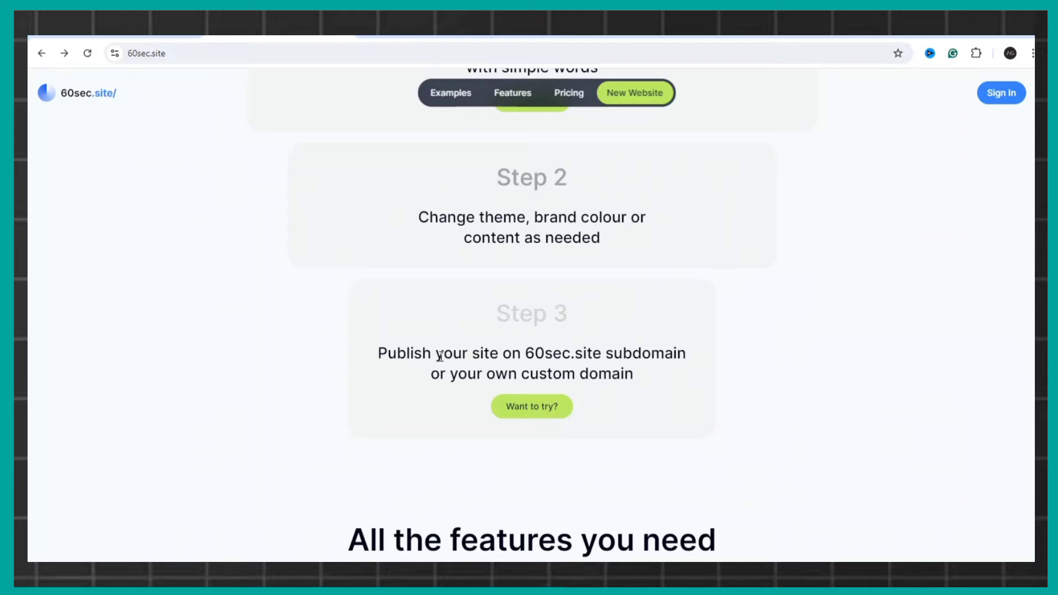
{"action": "scroll", "coordinate": [441, 357], "scroll_direction": "up", "scroll_amount": 1}
{"action": "scroll", "coordinate": [441, 357], "scroll_direction": "up", "scroll_amount": 4}
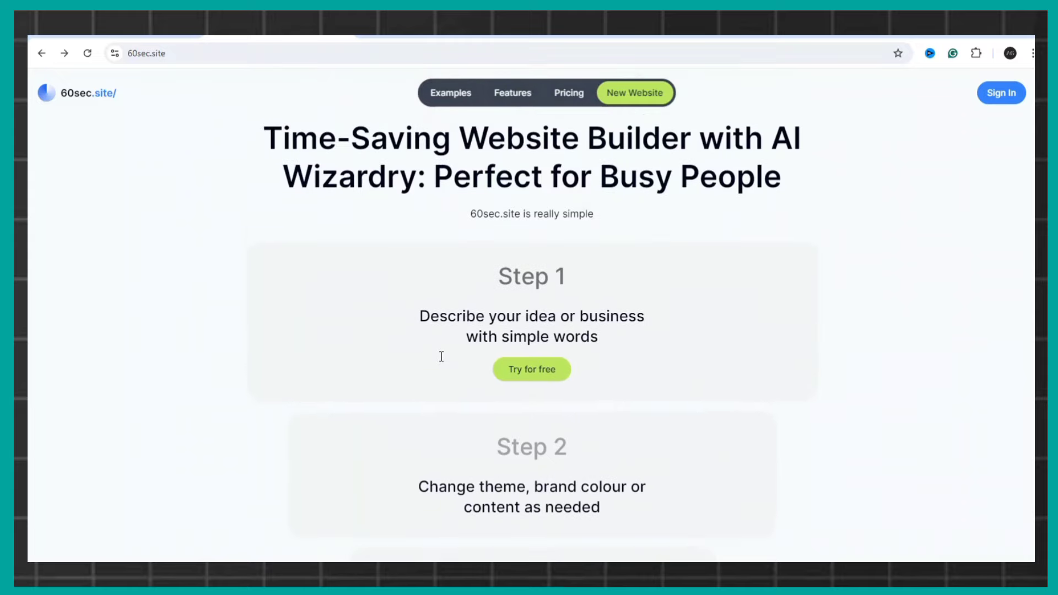
{"action": "scroll", "coordinate": [442, 357], "scroll_direction": "up", "scroll_amount": 4}
{"action": "scroll", "coordinate": [442, 357], "scroll_direction": "up", "scroll_amount": 3}
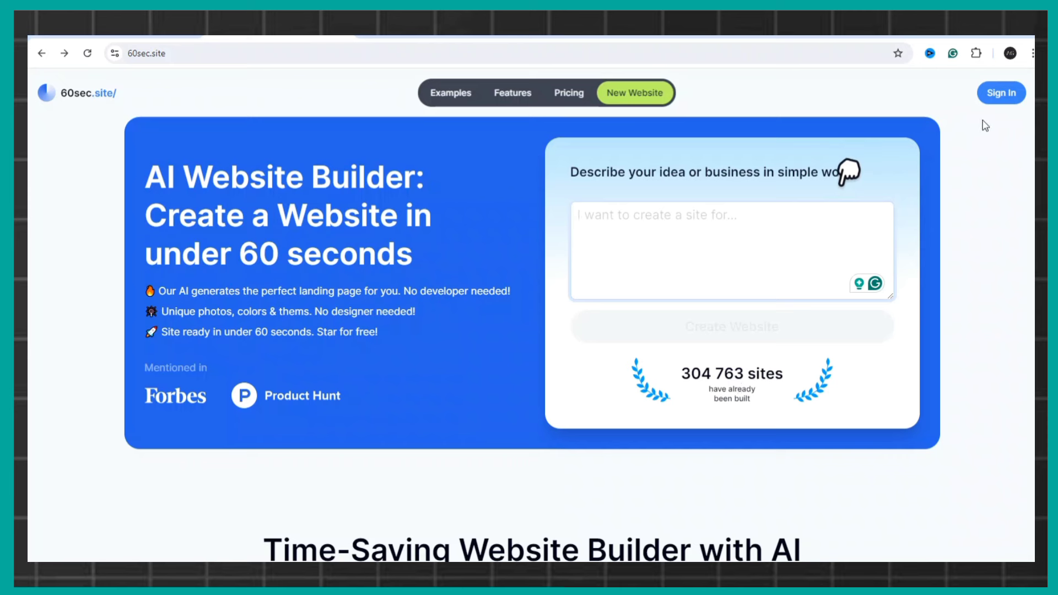
Go to the 60sec.site sign-in page and choose 'Create a new free account'
{"action": "left_click", "coordinate": [1005, 97]}
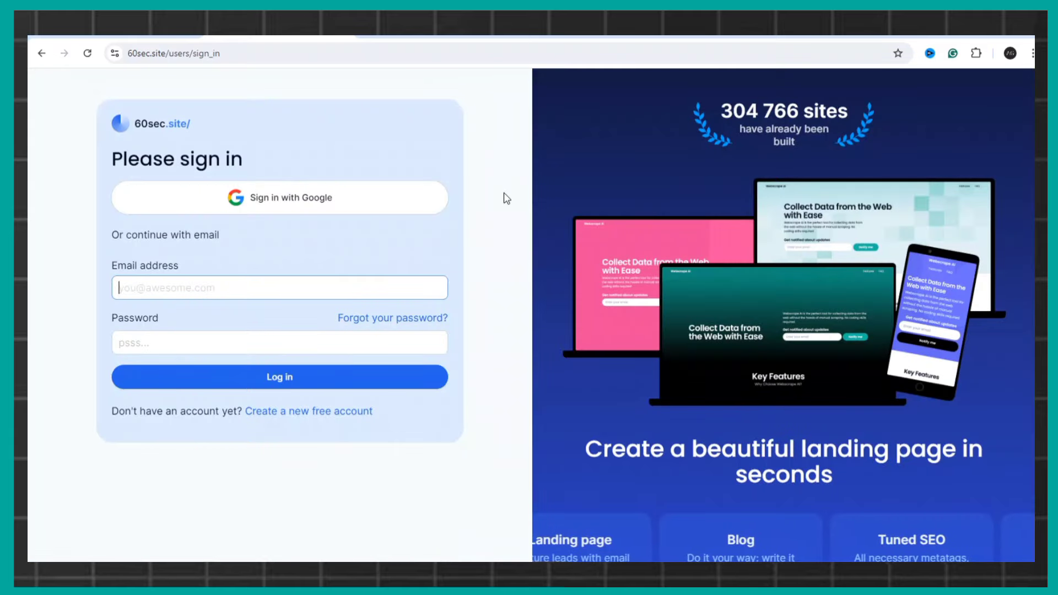
{"action": "left_click", "coordinate": [331, 418]}
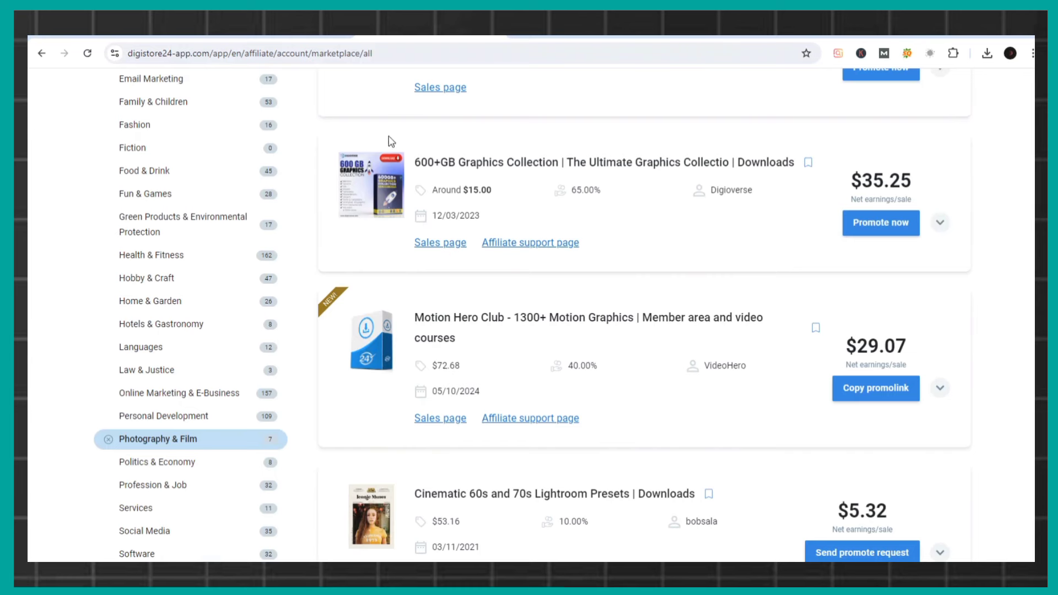
Switch from Digistore24 back to the 60sec.site dashboard tab listing the unpublished sites
{"action": "left_click", "coordinate": [288, 36]}
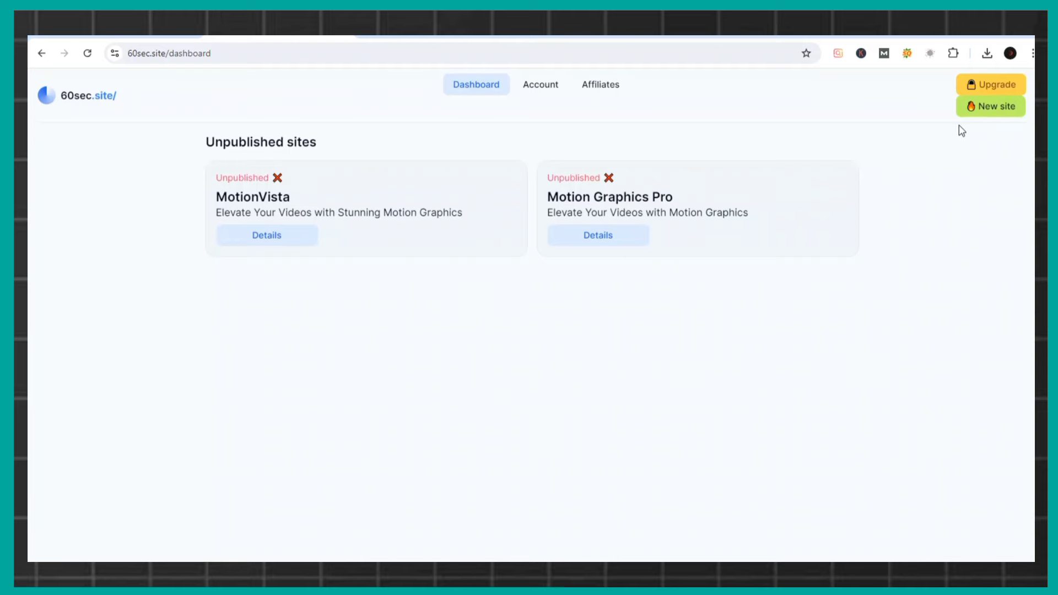
Start a new site and insert 'Video Editing Software' after 'FOR' in the business description
{"action": "left_click", "coordinate": [995, 116]}
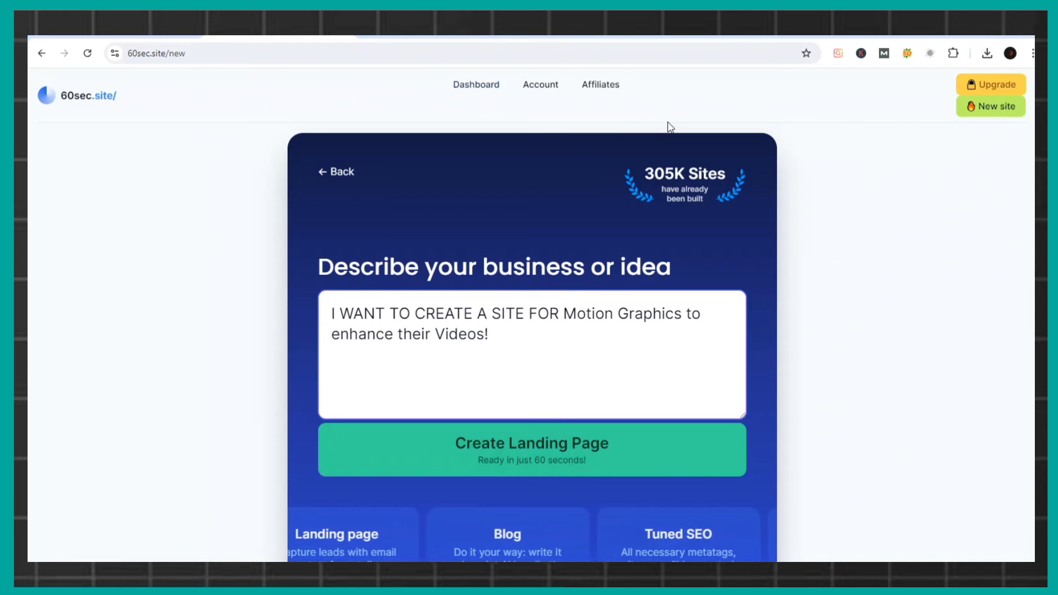
{"action": "scroll", "coordinate": [669, 124], "scroll_direction": "down", "scroll_amount": 3}
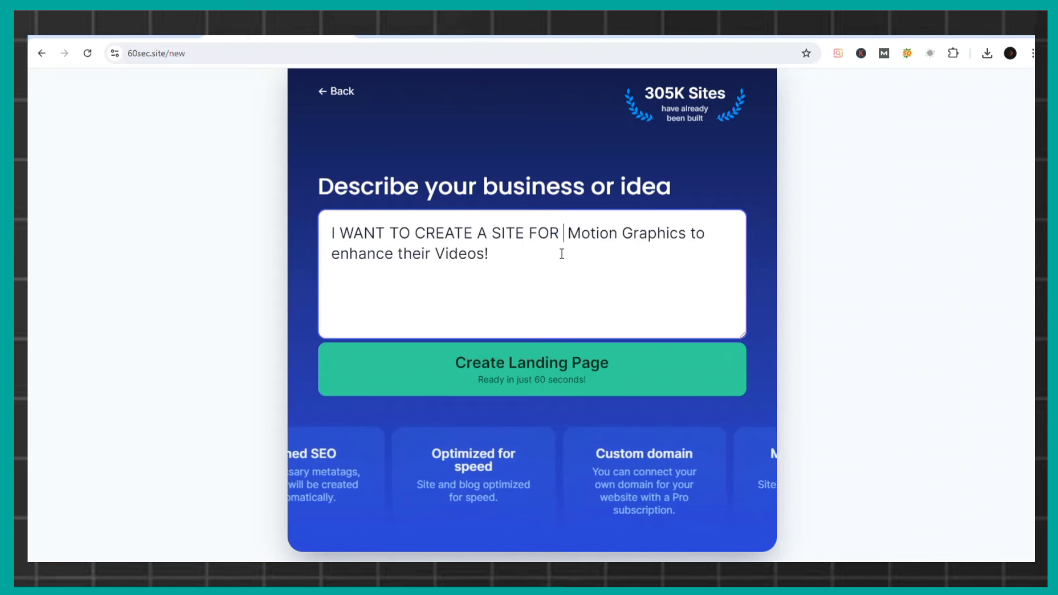
{"action": "type", "text": "vIDEO"}
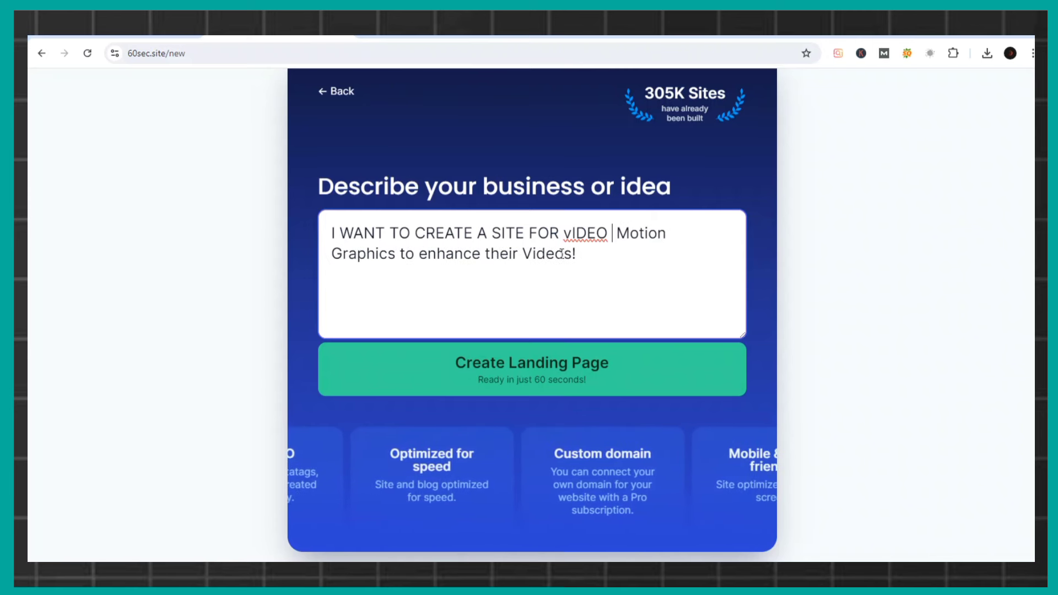
{"action": "key", "text": "BackSpace"}
{"action": "key", "text": "BackSpace"}
{"action": "key", "text": "BackSpace"}
{"action": "key", "text": "BackSpace"}
{"action": "key", "text": "BackSpace"}
{"action": "key", "text": "BackSpace"}
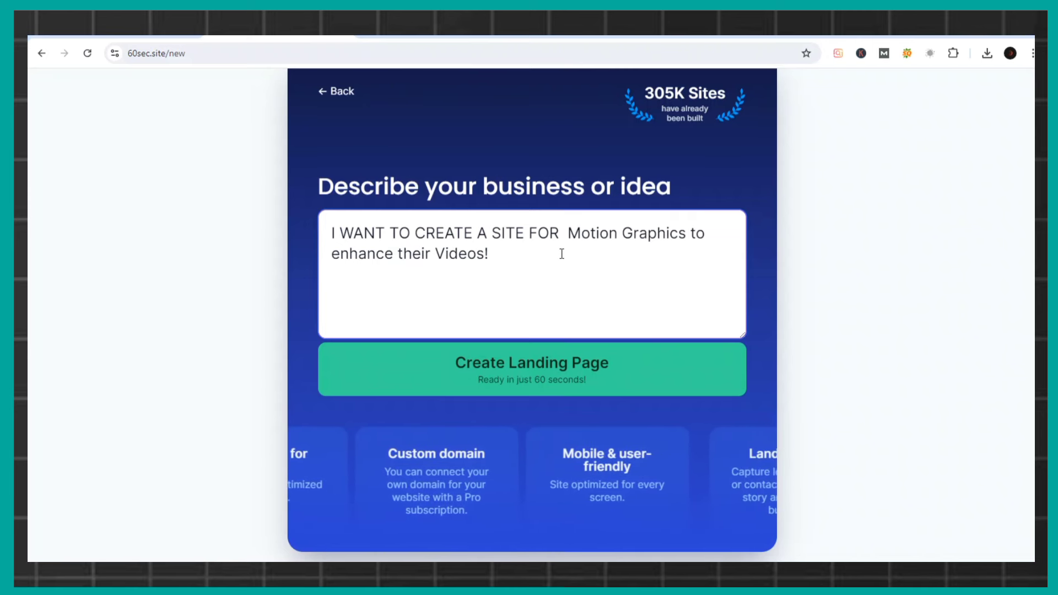
{"action": "type", "text": "Video "}
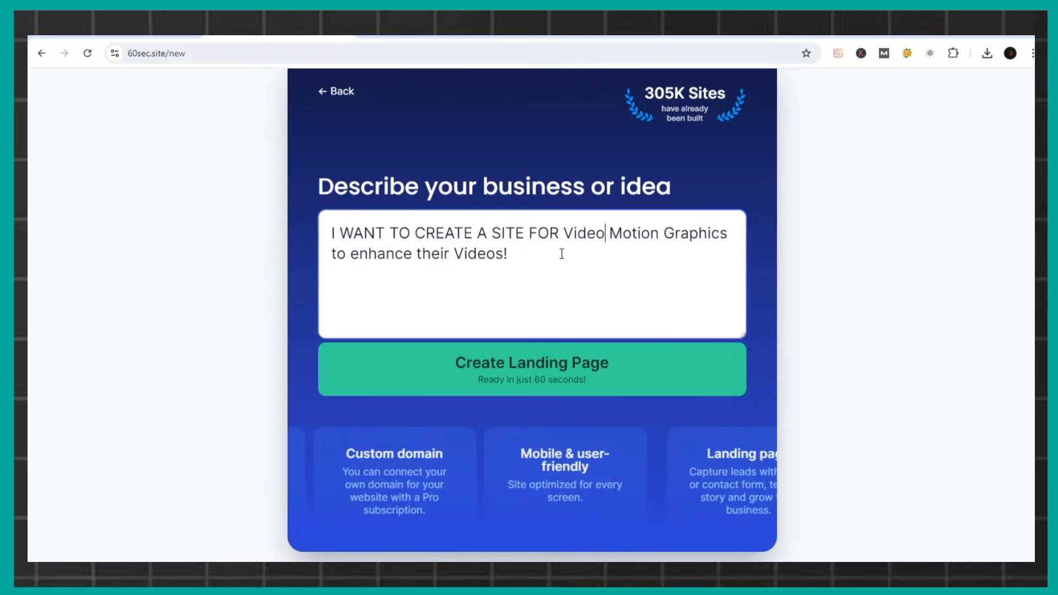
{"action": "type", "text": "Editi"}
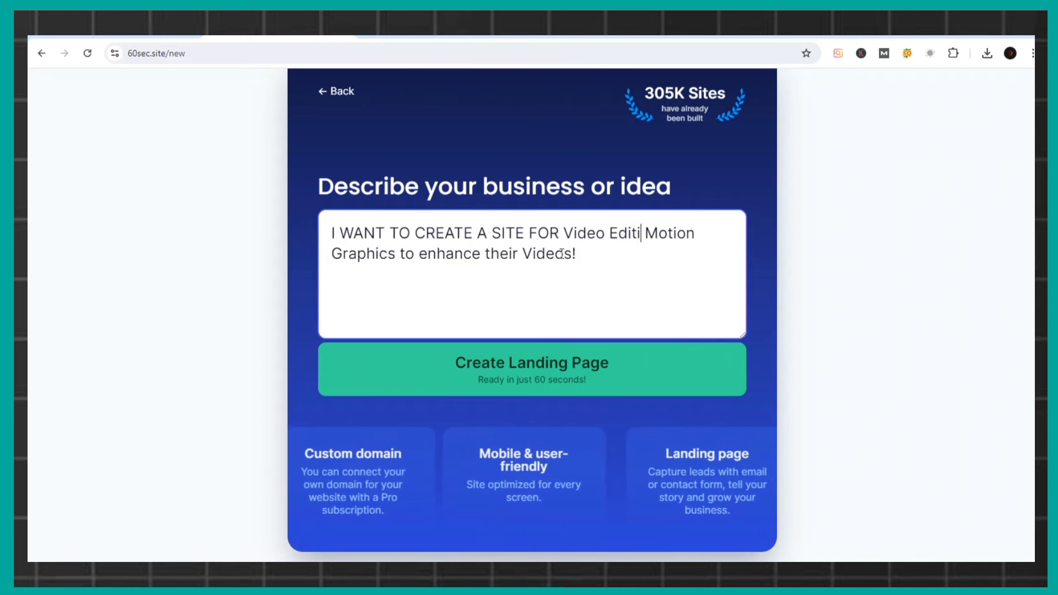
{"action": "type", "text": "ng So"}
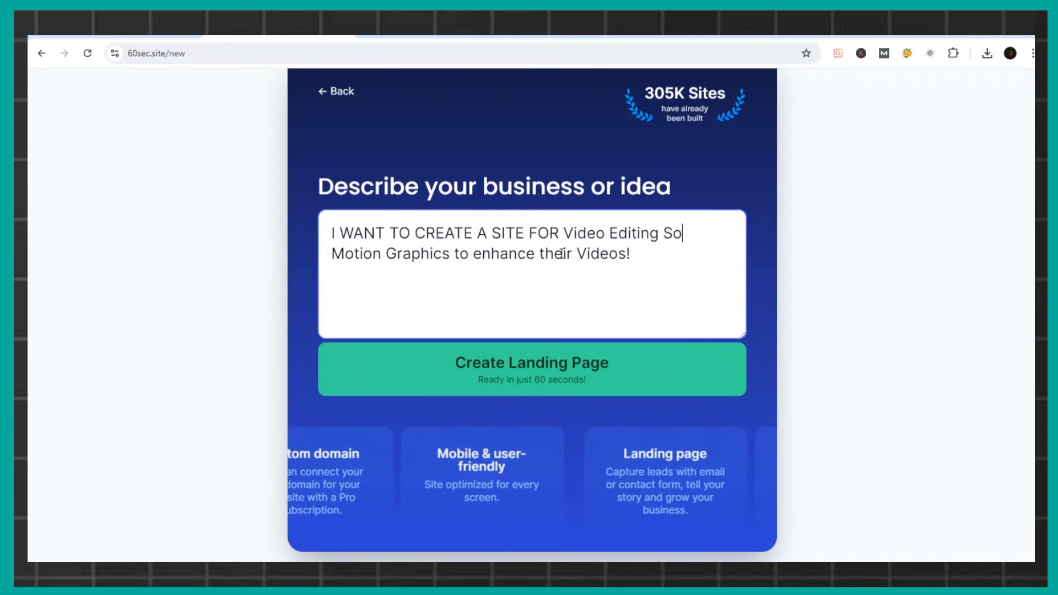
{"action": "type", "text": "ftware"}
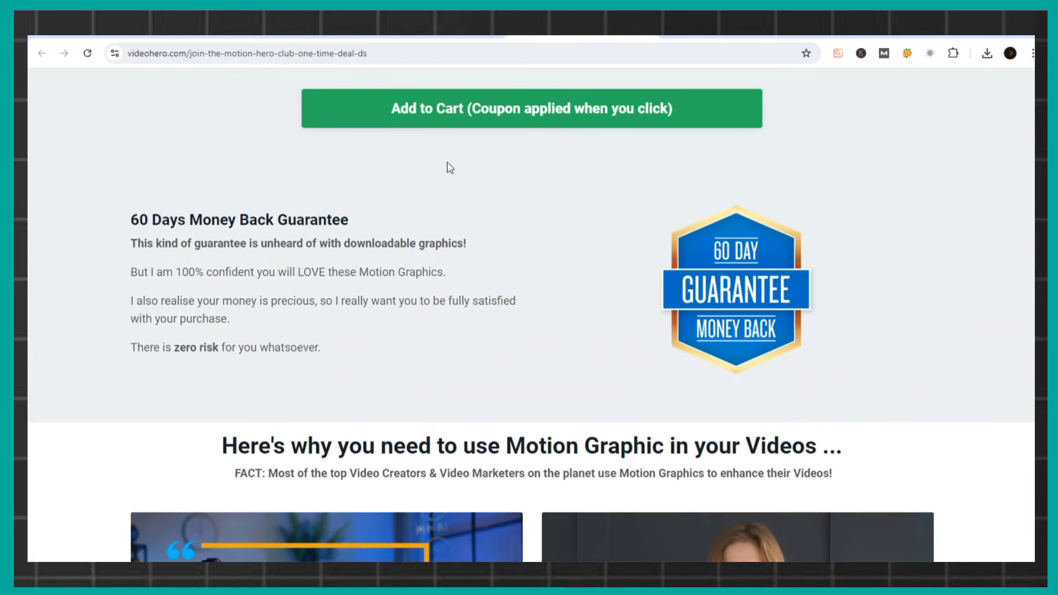
Scroll up the Motion Hero Club sales page to the $67 one-time club pricing
{"action": "scroll", "coordinate": [451, 169], "scroll_direction": "up", "scroll_amount": 3}
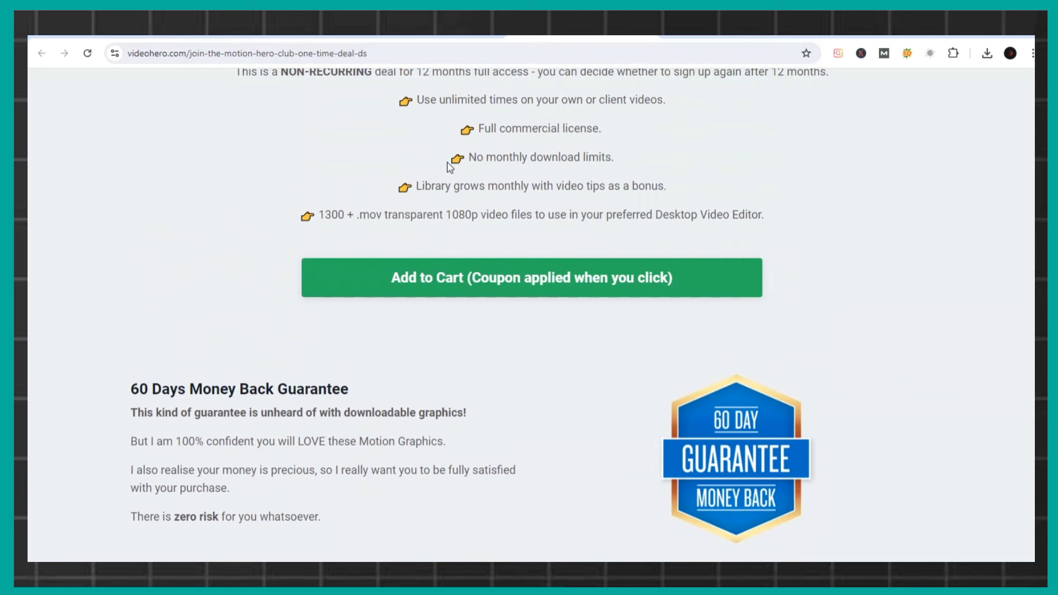
{"action": "scroll", "coordinate": [450, 168], "scroll_direction": "up", "scroll_amount": 1}
{"action": "scroll", "coordinate": [450, 168], "scroll_direction": "up", "scroll_amount": 2}
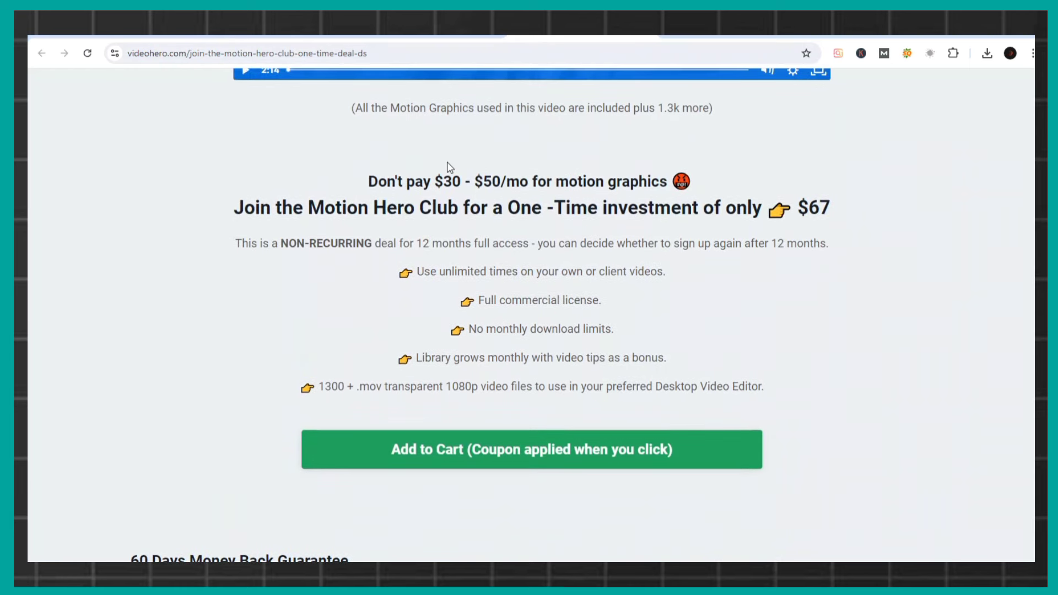
{"action": "scroll", "coordinate": [448, 166], "scroll_direction": "up", "scroll_amount": 3}
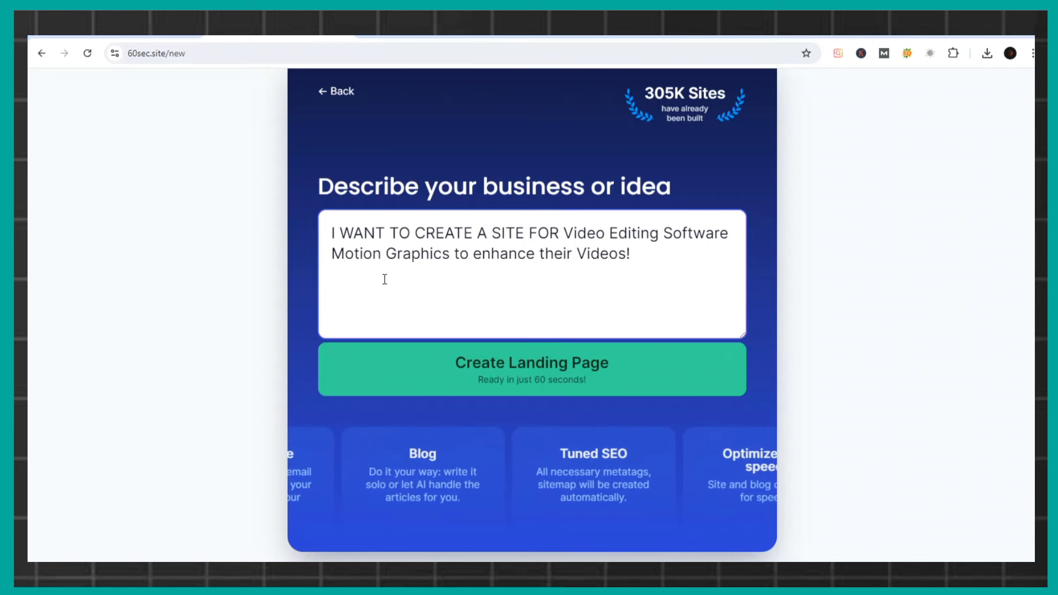
Wrap 'Motion Graphics to enhance their Videos!' in quotation marks and create the landing page
{"action": "left_click", "coordinate": [333, 255]}
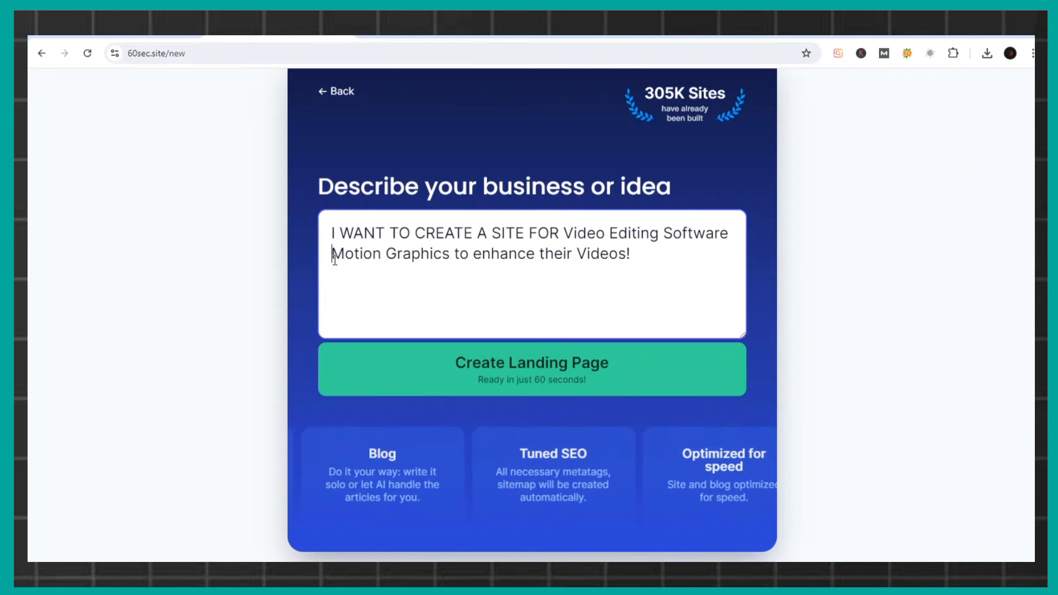
{"action": "type", "text": "\""}
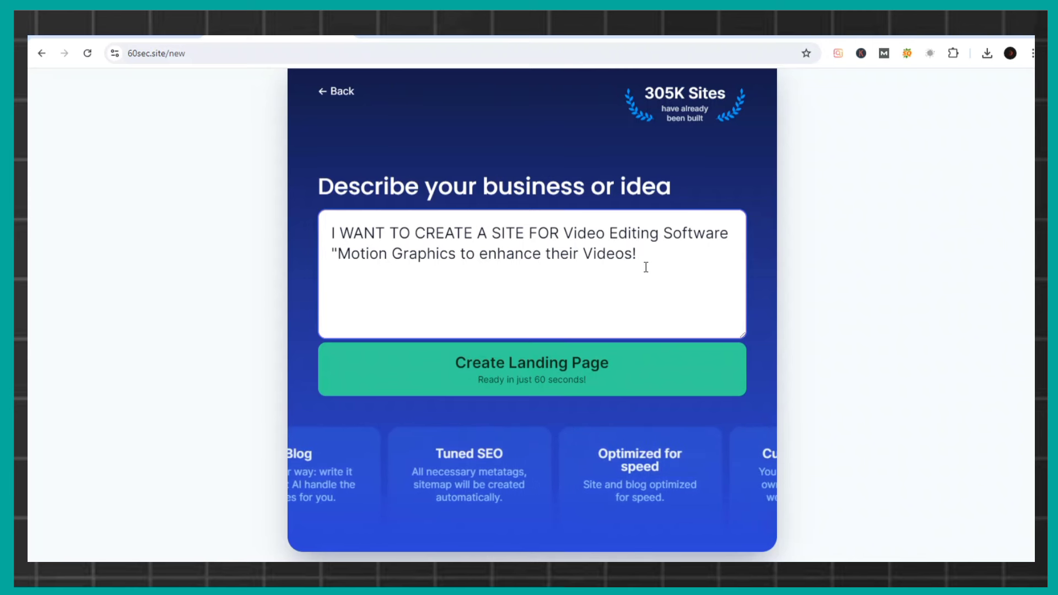
{"action": "type", "text": "\""}
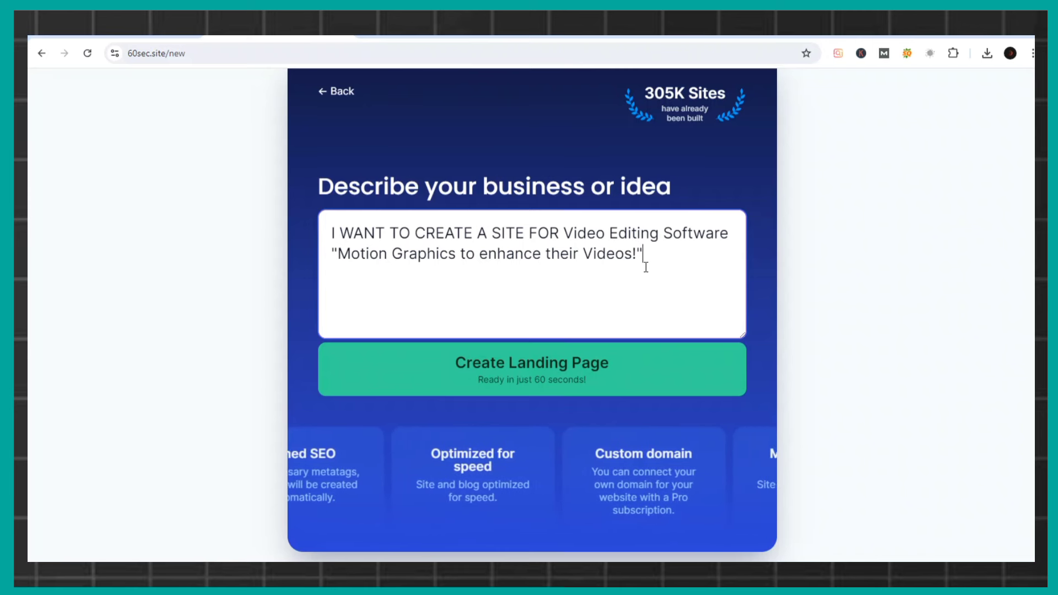
{"action": "left_click", "coordinate": [524, 378]}
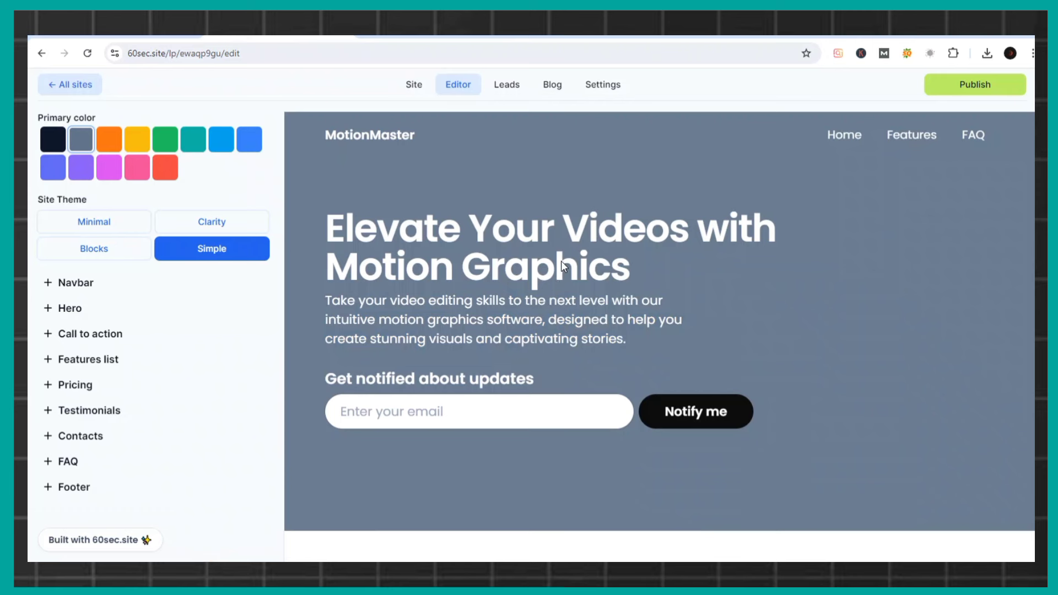
Scroll the generated MotionMaster page from hero to footer and back up to the top
{"action": "scroll", "coordinate": [561, 260], "scroll_direction": "down", "scroll_amount": 5}
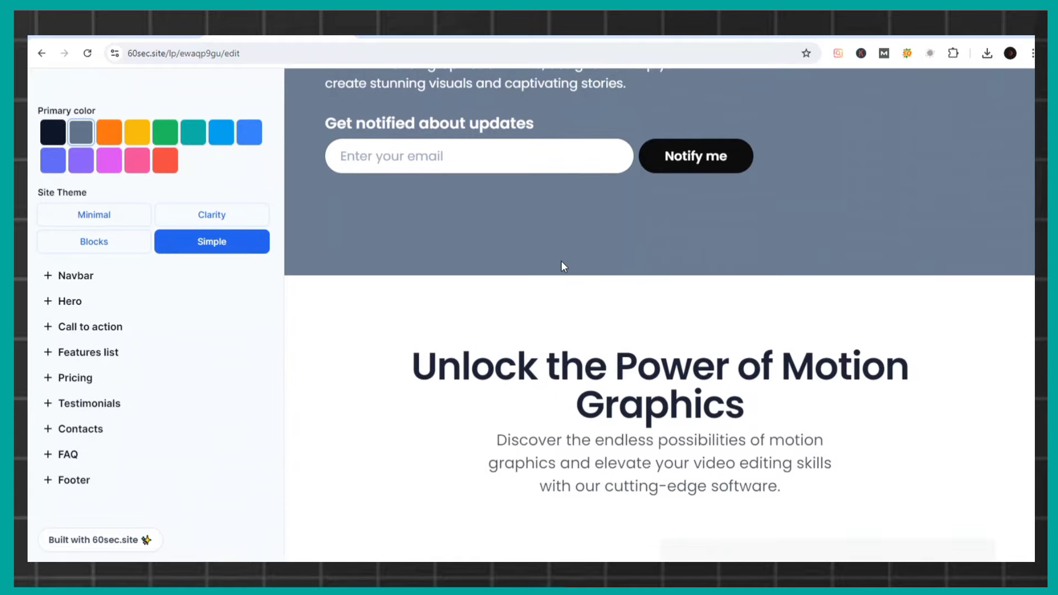
{"action": "scroll", "coordinate": [561, 261], "scroll_direction": "down", "scroll_amount": 3}
{"action": "scroll", "coordinate": [562, 262], "scroll_direction": "down", "scroll_amount": 6}
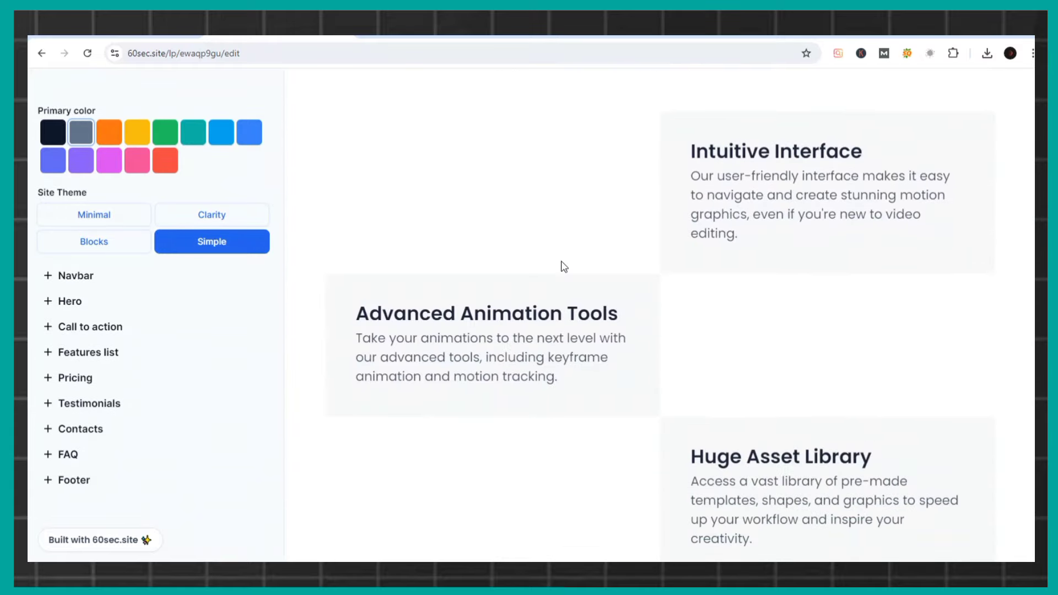
{"action": "scroll", "coordinate": [561, 261], "scroll_direction": "down", "scroll_amount": 4}
{"action": "scroll", "coordinate": [564, 267], "scroll_direction": "down", "scroll_amount": 5}
{"action": "scroll", "coordinate": [563, 266], "scroll_direction": "down", "scroll_amount": 5}
{"action": "scroll", "coordinate": [564, 266], "scroll_direction": "down", "scroll_amount": 2}
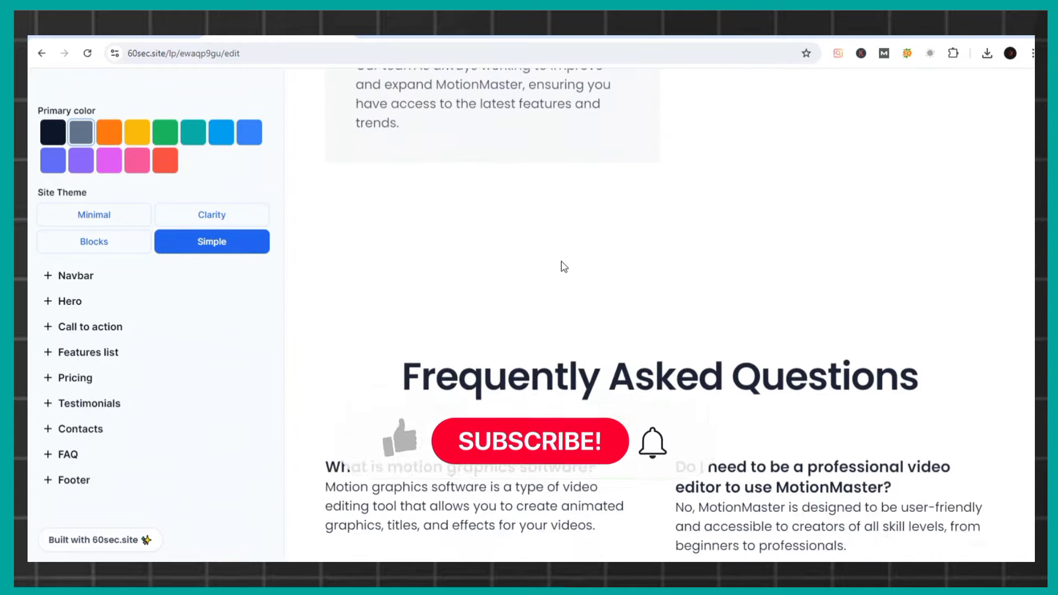
{"action": "scroll", "coordinate": [564, 266], "scroll_direction": "down", "scroll_amount": 4}
{"action": "scroll", "coordinate": [564, 266], "scroll_direction": "down", "scroll_amount": 6}
{"action": "scroll", "coordinate": [563, 266], "scroll_direction": "down", "scroll_amount": 3}
{"action": "scroll", "coordinate": [563, 267], "scroll_direction": "down", "scroll_amount": 2}
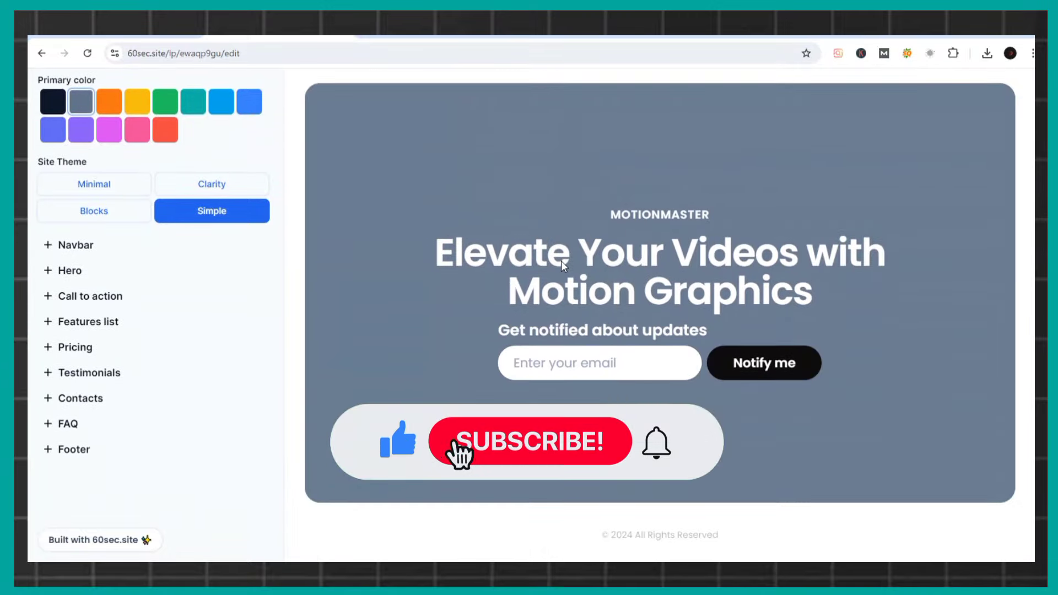
{"action": "scroll", "coordinate": [561, 261], "scroll_direction": "up", "scroll_amount": 6}
{"action": "scroll", "coordinate": [561, 260], "scroll_direction": "up", "scroll_amount": 6}
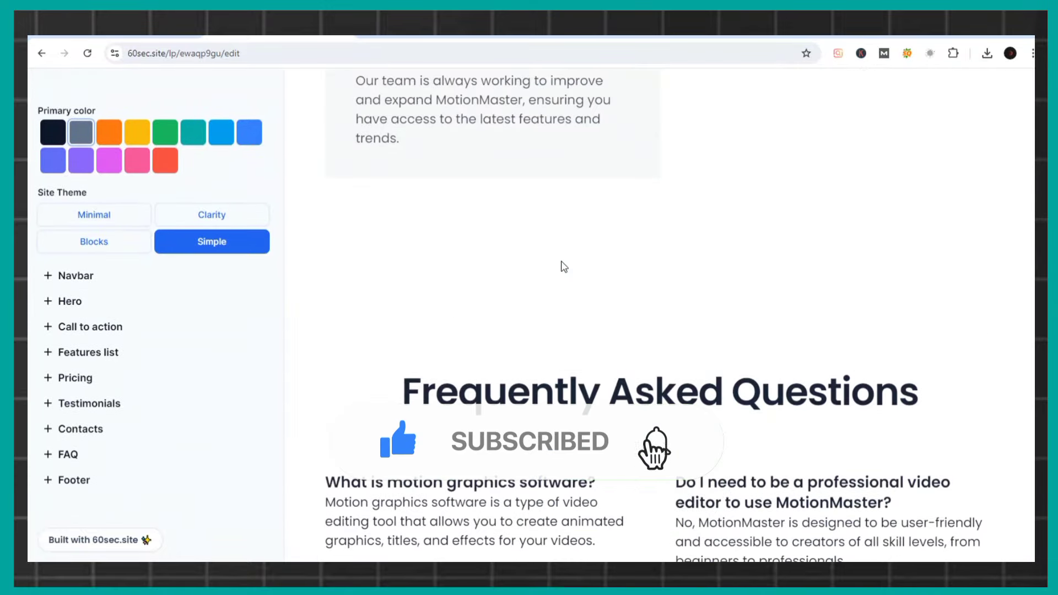
{"action": "scroll", "coordinate": [563, 267], "scroll_direction": "up", "scroll_amount": 5}
{"action": "scroll", "coordinate": [563, 266], "scroll_direction": "up", "scroll_amount": 4}
{"action": "scroll", "coordinate": [564, 266], "scroll_direction": "up", "scroll_amount": 5}
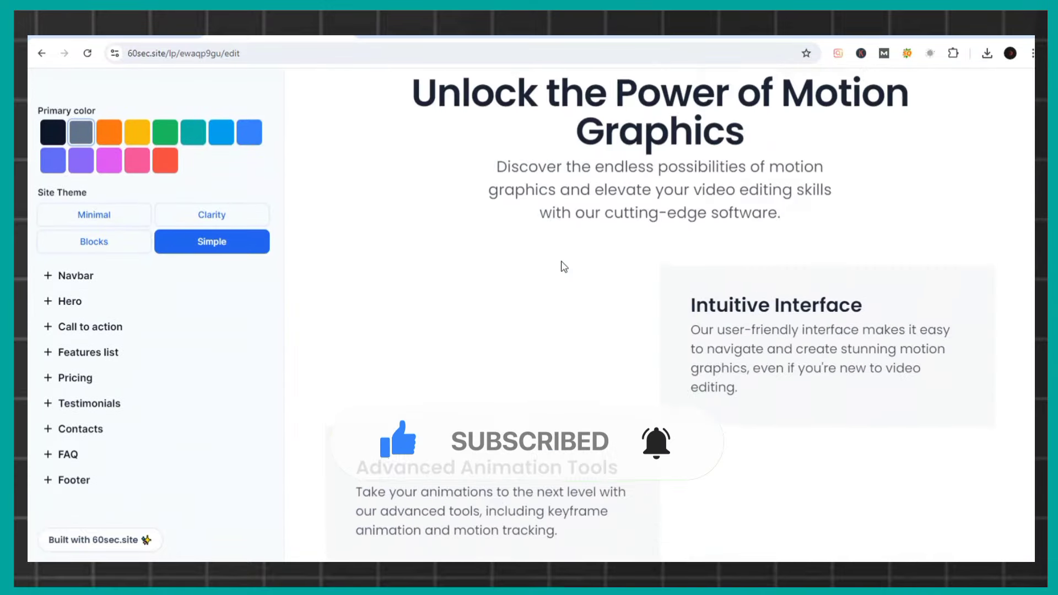
{"action": "scroll", "coordinate": [563, 267], "scroll_direction": "up", "scroll_amount": 5}
{"action": "scroll", "coordinate": [563, 266], "scroll_direction": "up", "scroll_amount": 4}
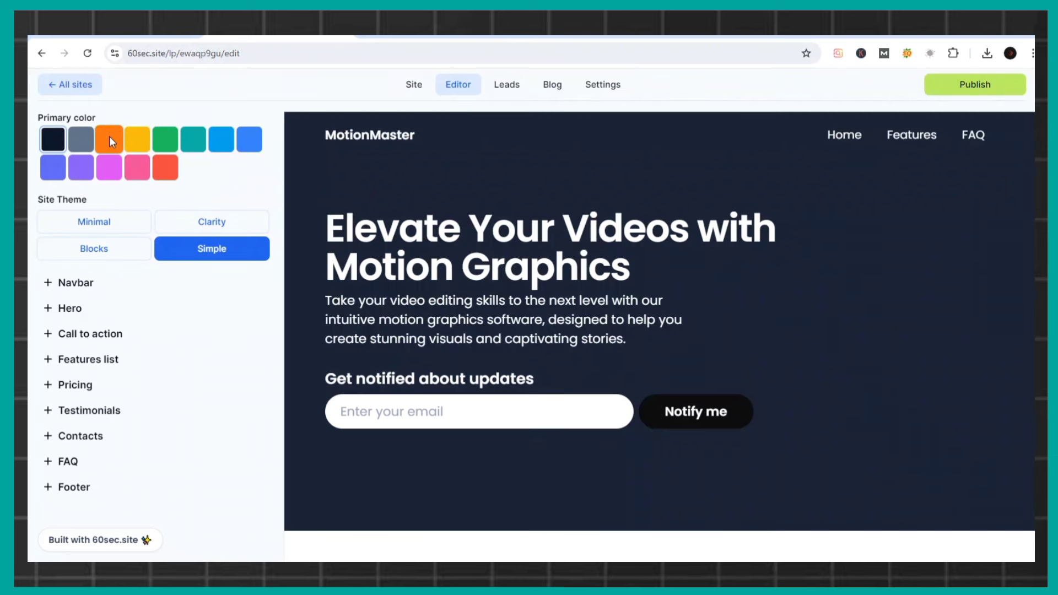
Try yellow and green, settle on a magenta primary colour, and apply the Clarity theme
{"action": "left_click", "coordinate": [131, 140]}
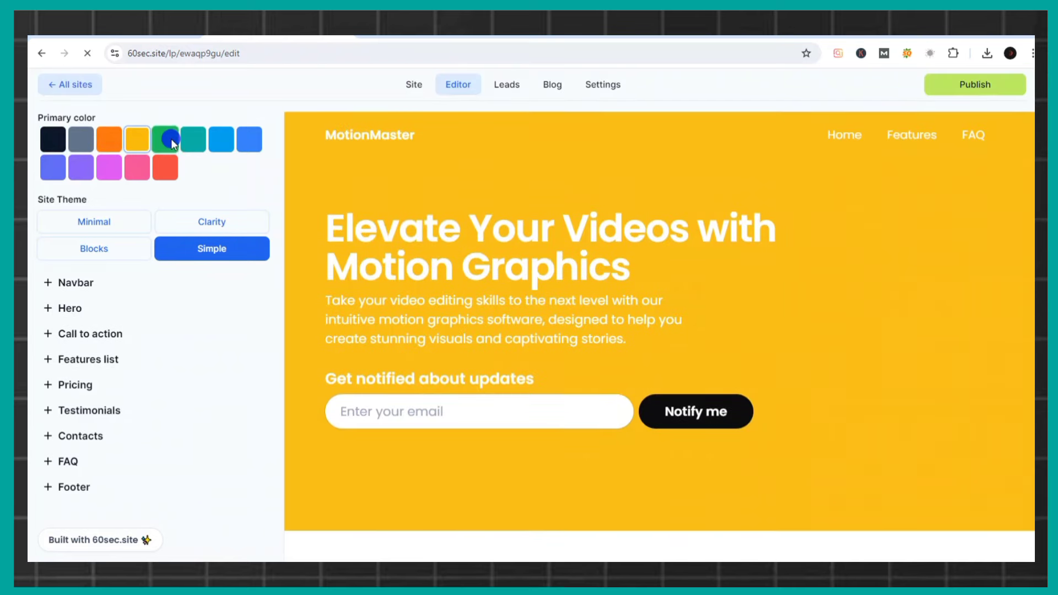
{"action": "left_click", "coordinate": [170, 139]}
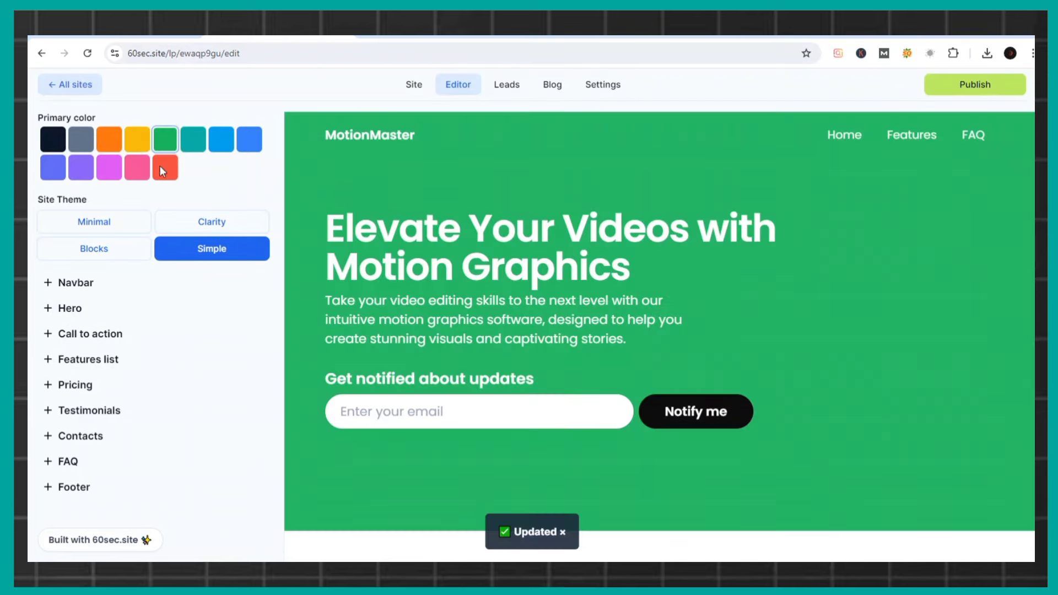
{"action": "left_click", "coordinate": [116, 174]}
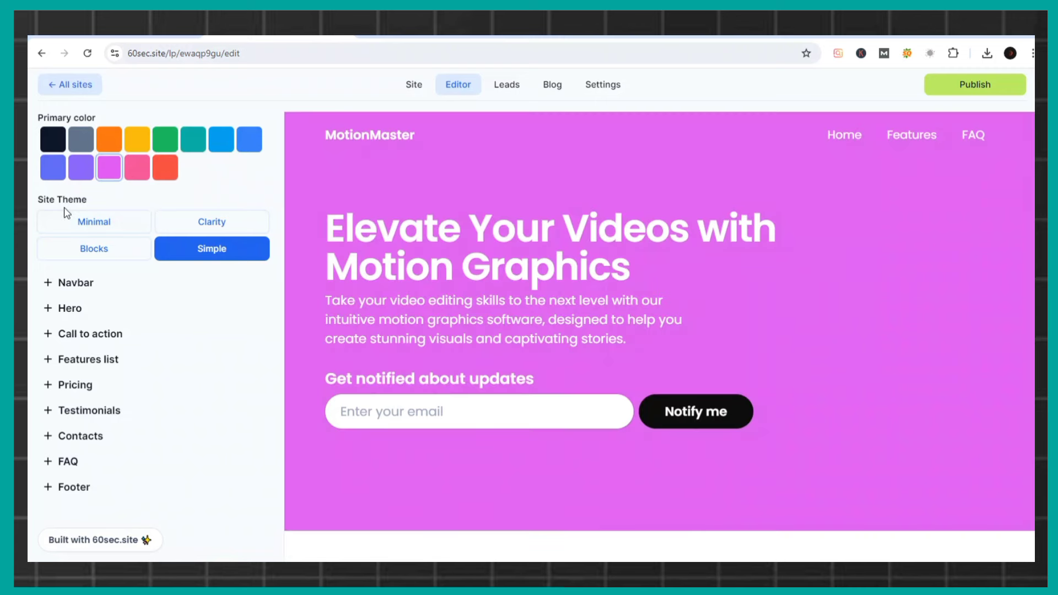
{"action": "left_click", "coordinate": [188, 216]}
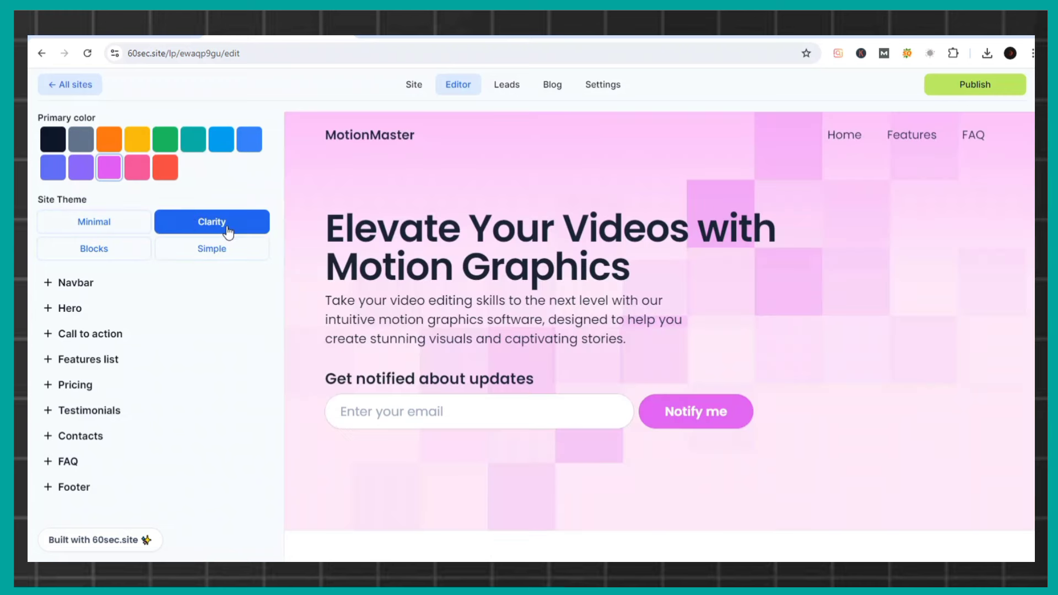
Review the Clarity-themed page down to the FAQ, then switch to the Minimal theme
{"action": "scroll", "coordinate": [461, 285], "scroll_direction": "down", "scroll_amount": 5}
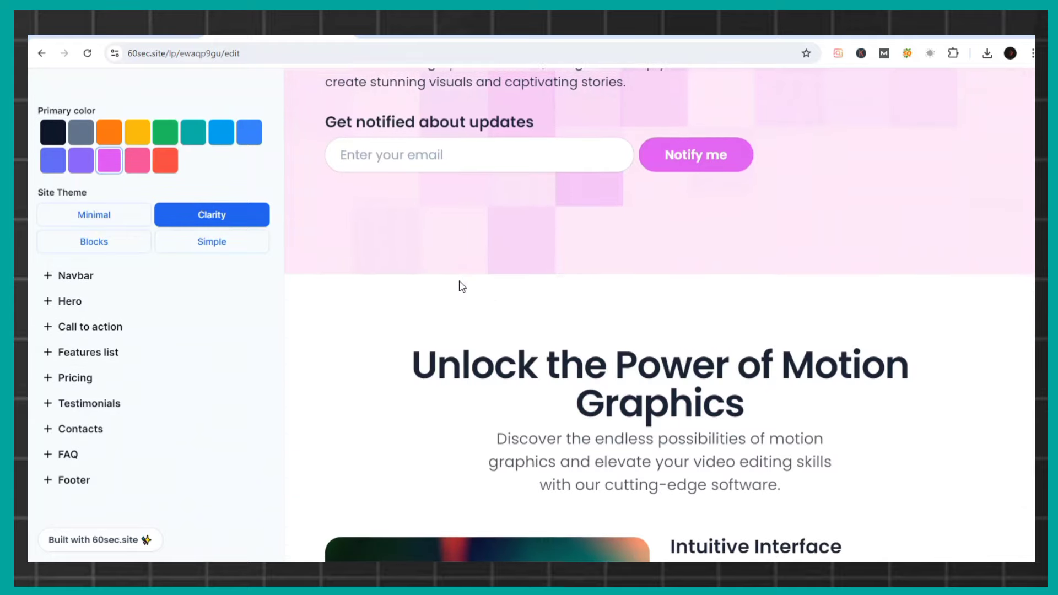
{"action": "scroll", "coordinate": [461, 286], "scroll_direction": "down", "scroll_amount": 5}
{"action": "scroll", "coordinate": [461, 285], "scroll_direction": "down", "scroll_amount": 1}
{"action": "scroll", "coordinate": [460, 282], "scroll_direction": "down", "scroll_amount": 5}
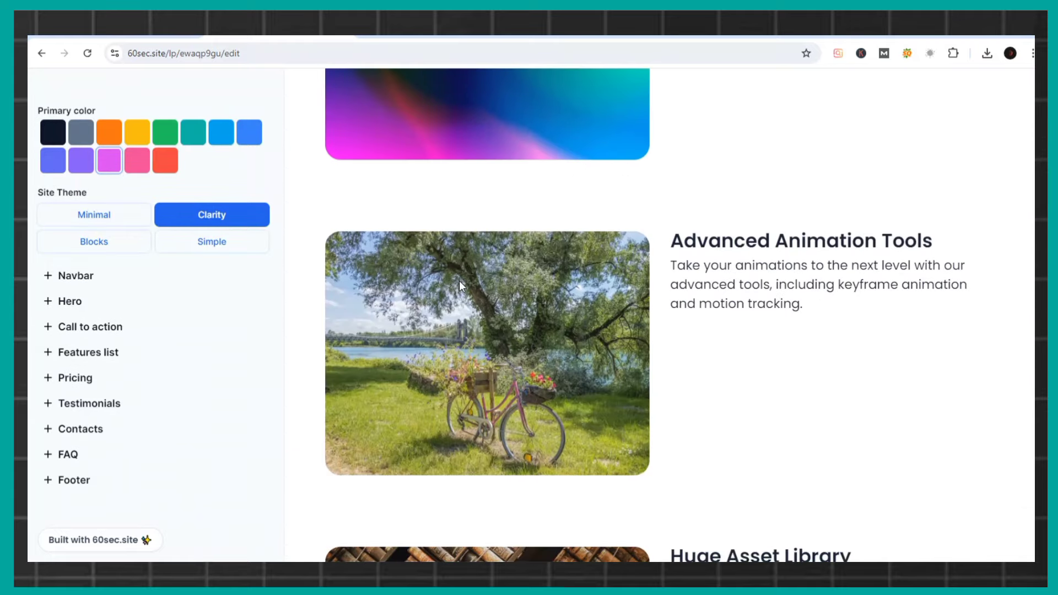
{"action": "scroll", "coordinate": [460, 282], "scroll_direction": "down", "scroll_amount": 5}
{"action": "scroll", "coordinate": [460, 282], "scroll_direction": "down", "scroll_amount": 5}
{"action": "scroll", "coordinate": [460, 282], "scroll_direction": "down", "scroll_amount": 5}
{"action": "scroll", "coordinate": [461, 286], "scroll_direction": "down", "scroll_amount": 5}
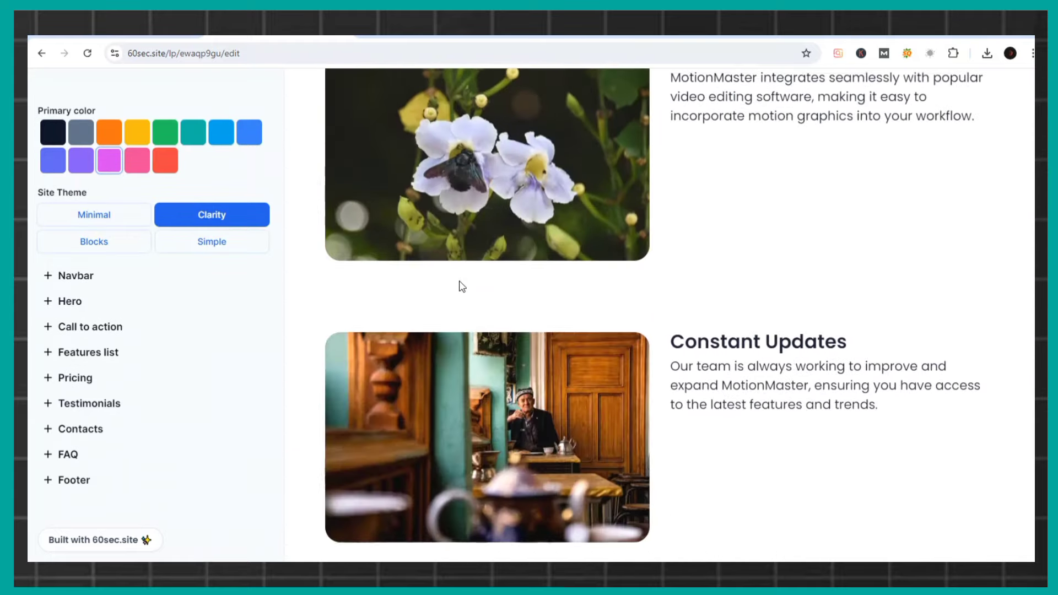
{"action": "scroll", "coordinate": [461, 286], "scroll_direction": "down", "scroll_amount": 5}
{"action": "scroll", "coordinate": [461, 285], "scroll_direction": "down", "scroll_amount": 5}
{"action": "scroll", "coordinate": [461, 285], "scroll_direction": "down", "scroll_amount": 5}
{"action": "scroll", "coordinate": [458, 280], "scroll_direction": "up", "scroll_amount": 5}
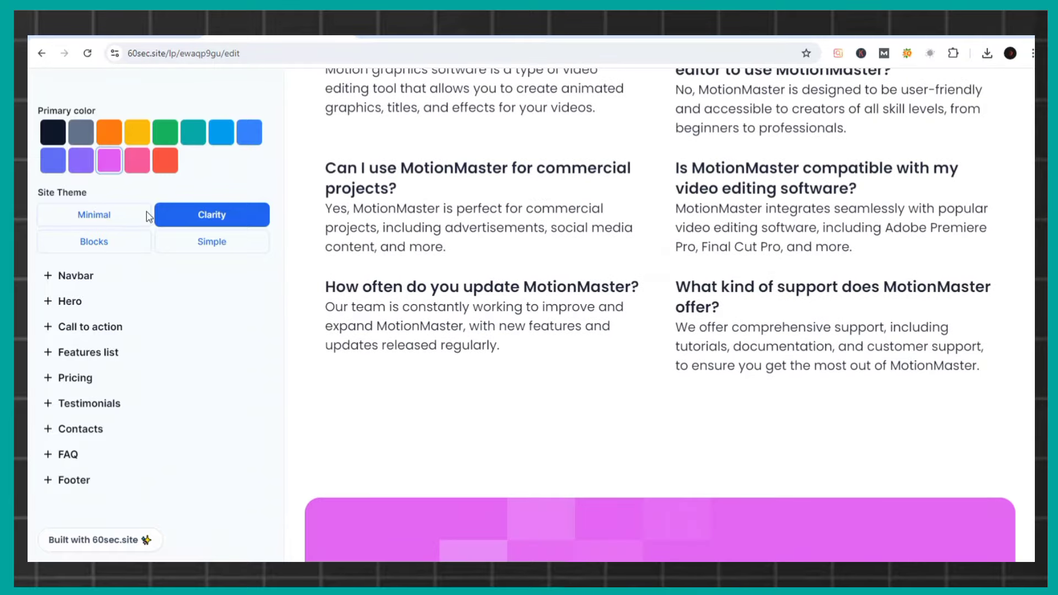
{"action": "left_click", "coordinate": [246, 221]}
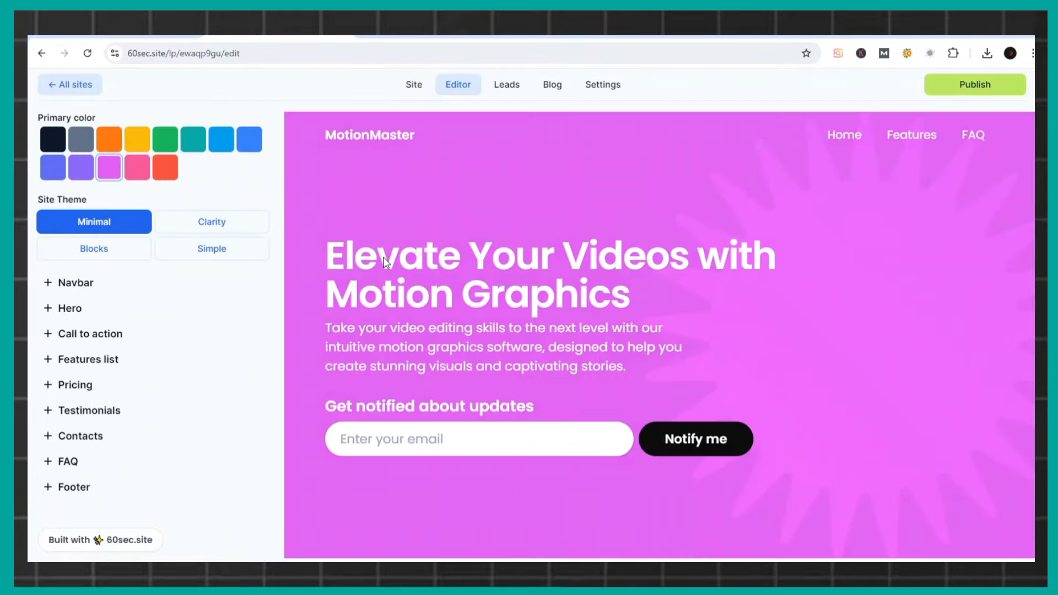
{"action": "scroll", "coordinate": [476, 327], "scroll_direction": "down", "scroll_amount": 5}
{"action": "scroll", "coordinate": [478, 330], "scroll_direction": "down", "scroll_amount": 5}
{"action": "scroll", "coordinate": [477, 332], "scroll_direction": "down", "scroll_amount": 5}
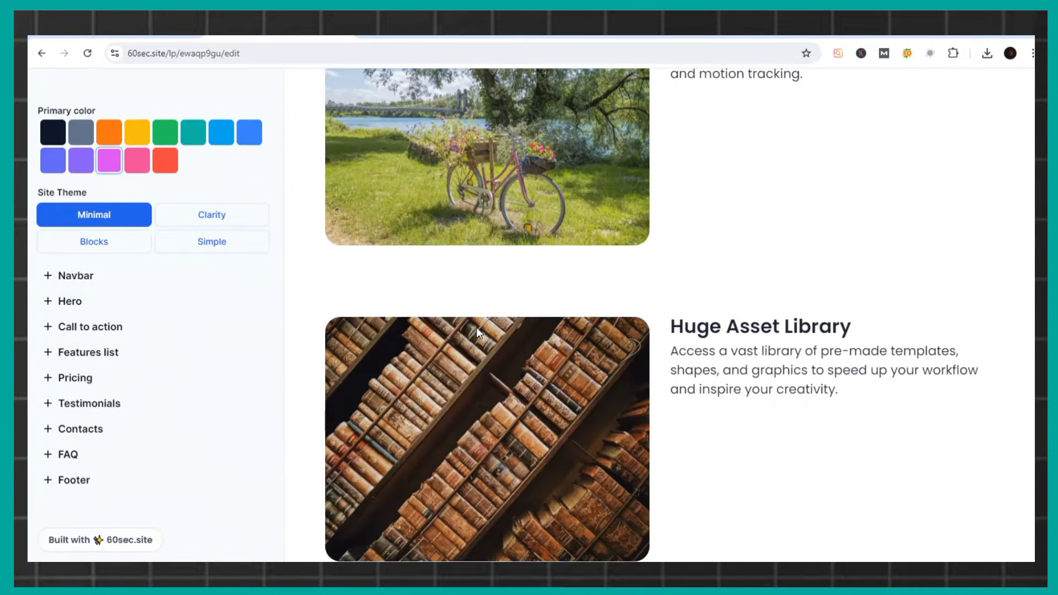
{"action": "scroll", "coordinate": [477, 332], "scroll_direction": "down", "scroll_amount": 5}
{"action": "scroll", "coordinate": [478, 332], "scroll_direction": "down", "scroll_amount": 5}
{"action": "scroll", "coordinate": [477, 333], "scroll_direction": "down", "scroll_amount": 2}
{"action": "scroll", "coordinate": [477, 332], "scroll_direction": "down", "scroll_amount": 5}
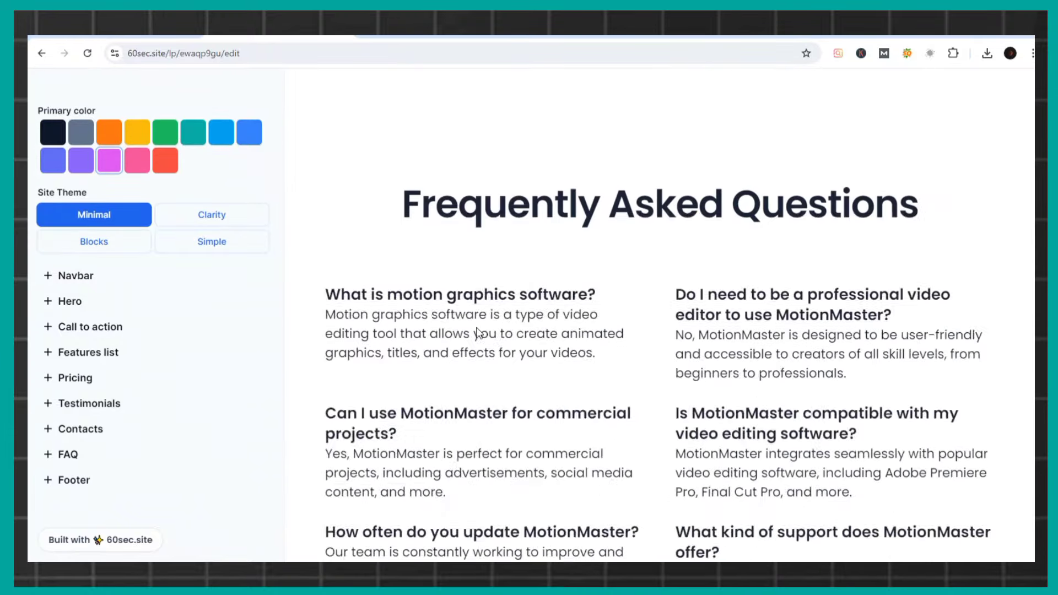
{"action": "scroll", "coordinate": [477, 331], "scroll_direction": "down", "scroll_amount": 5}
{"action": "scroll", "coordinate": [478, 331], "scroll_direction": "down", "scroll_amount": 5}
{"action": "scroll", "coordinate": [476, 331], "scroll_direction": "up", "scroll_amount": 5}
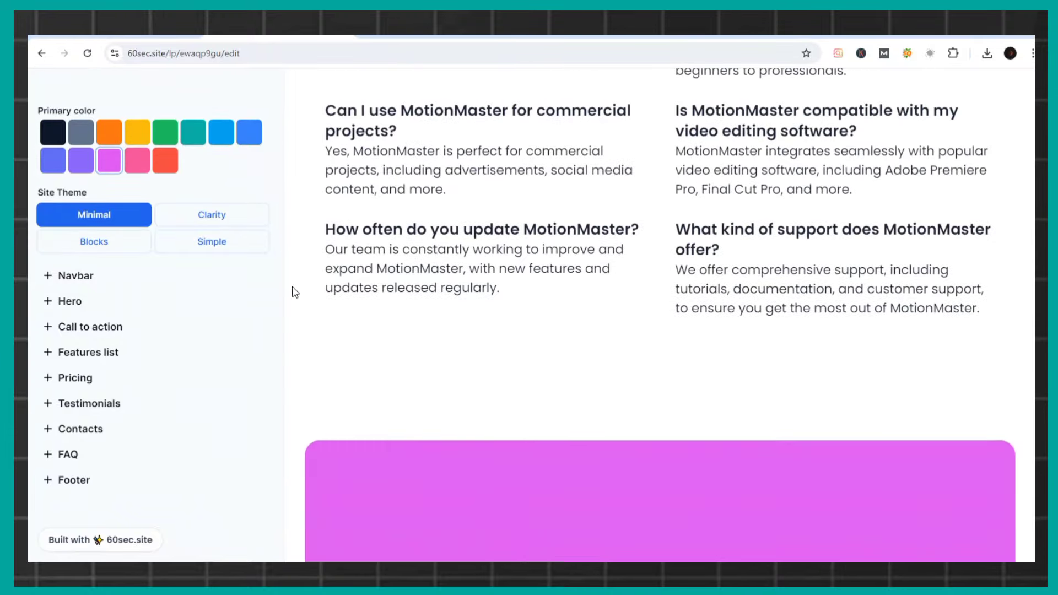
{"action": "scroll", "coordinate": [427, 308], "scroll_direction": "up", "scroll_amount": 3}
{"action": "scroll", "coordinate": [428, 308], "scroll_direction": "up", "scroll_amount": 10}
{"action": "scroll", "coordinate": [427, 307], "scroll_direction": "up", "scroll_amount": 5}
{"action": "scroll", "coordinate": [427, 307], "scroll_direction": "up", "scroll_amount": 3}
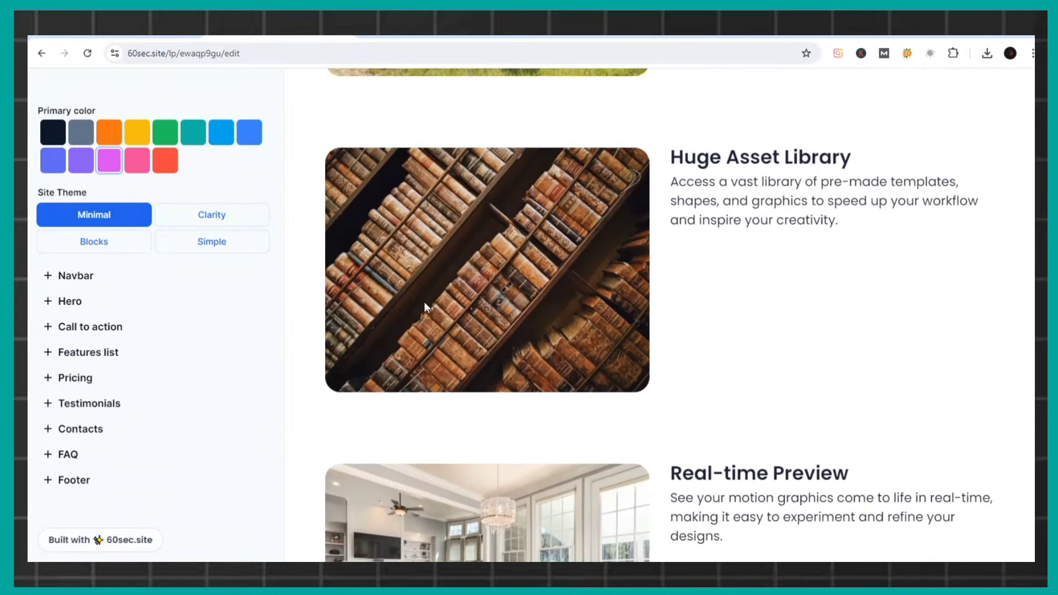
{"action": "scroll", "coordinate": [358, 264], "scroll_direction": "up", "scroll_amount": 5}
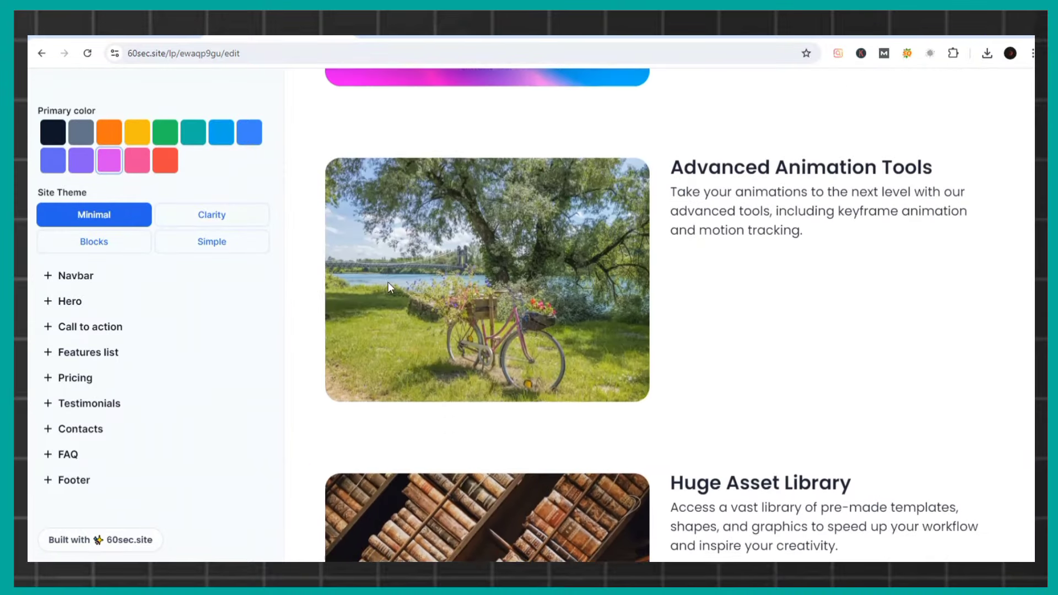
{"action": "scroll", "coordinate": [389, 285], "scroll_direction": "up", "scroll_amount": 10}
{"action": "scroll", "coordinate": [389, 285], "scroll_direction": "up", "scroll_amount": 10}
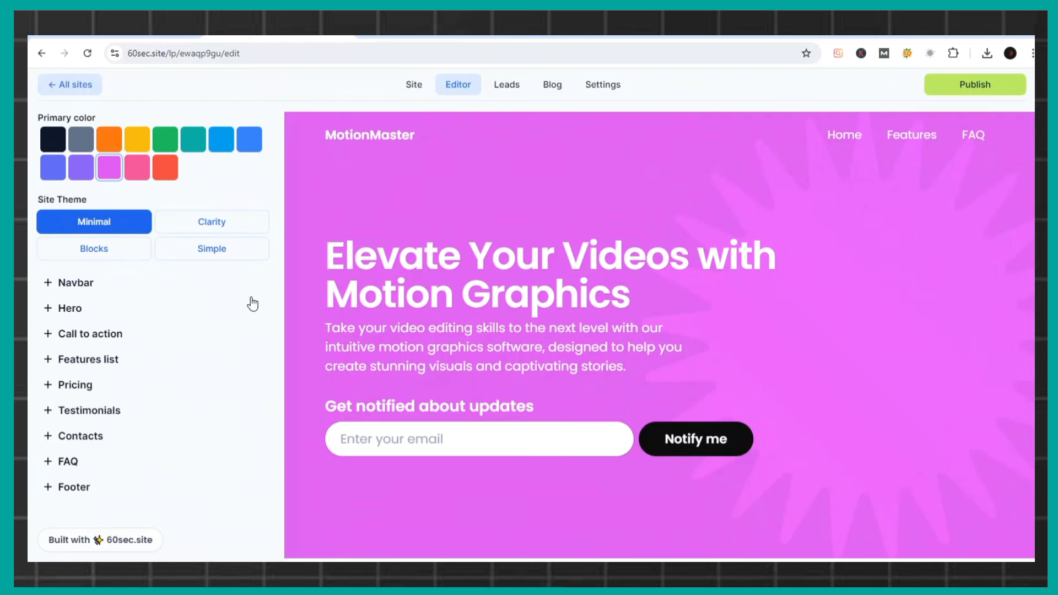
{"action": "left_click", "coordinate": [103, 291]}
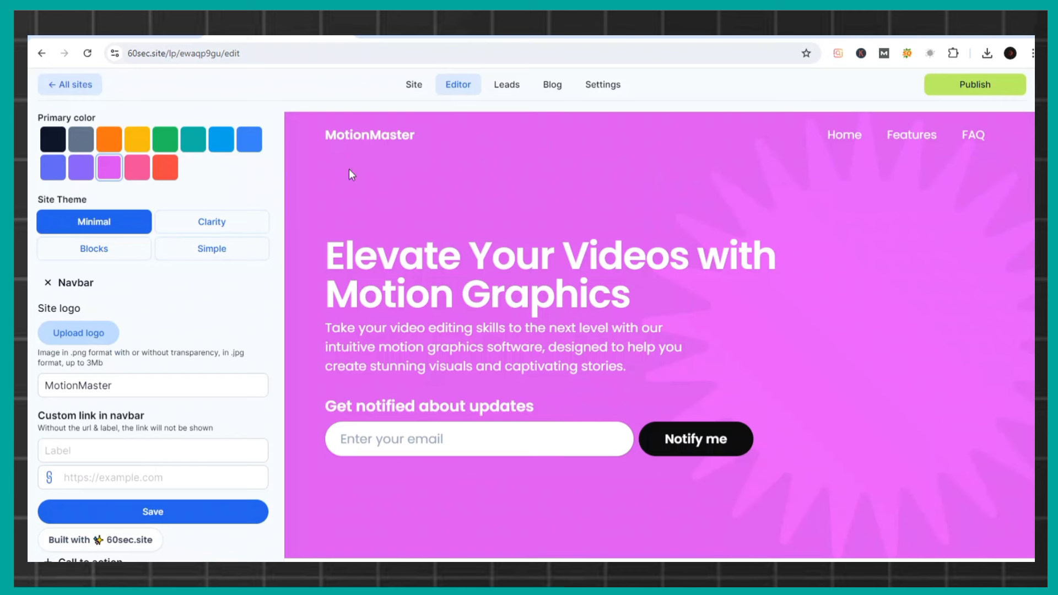
{"action": "left_click", "coordinate": [137, 380]}
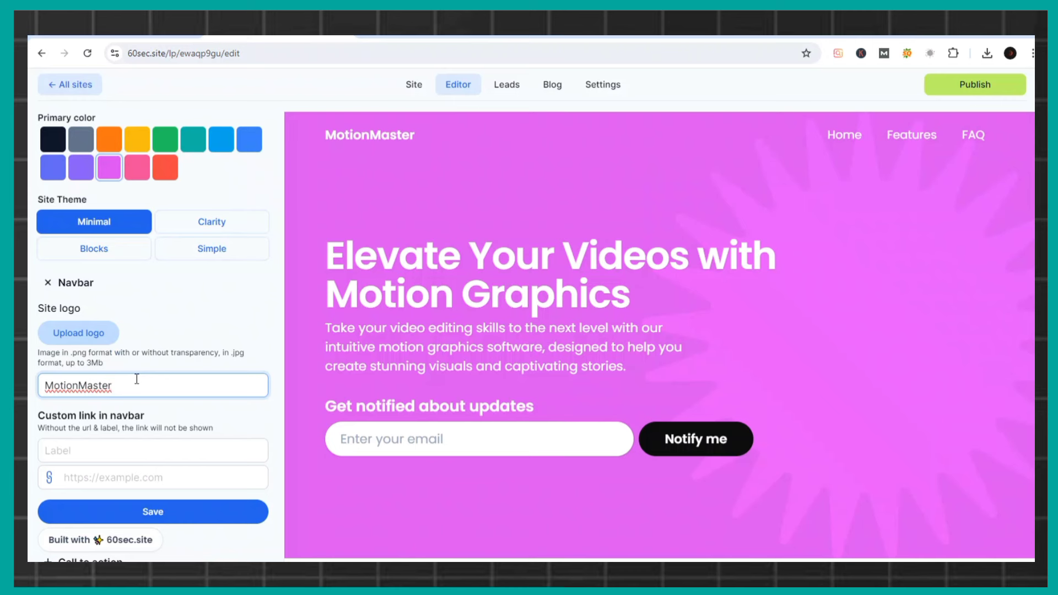
{"action": "scroll", "coordinate": [137, 379], "scroll_direction": "down", "scroll_amount": 3}
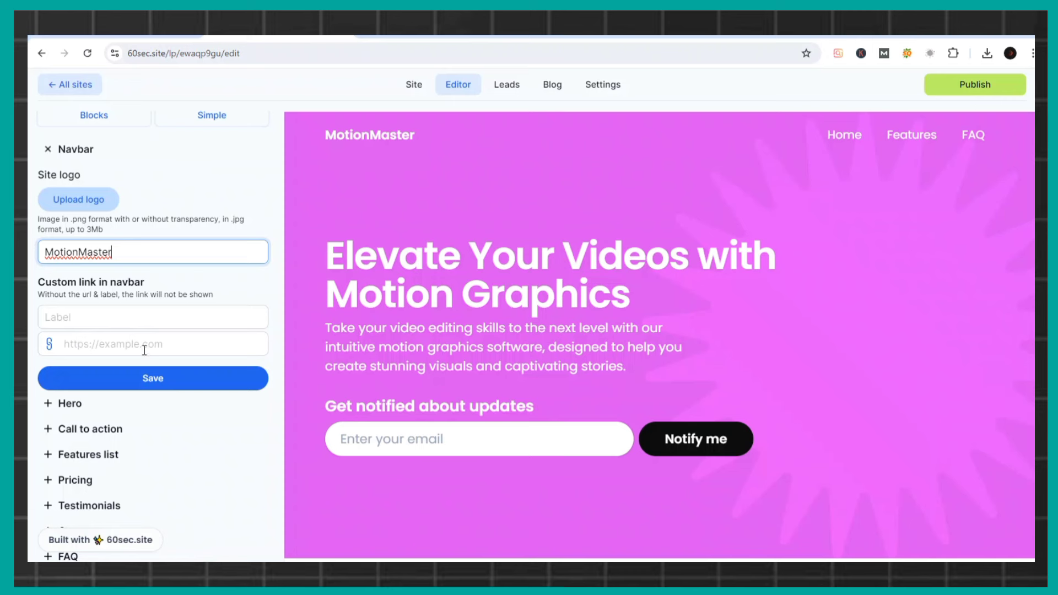
{"action": "left_click", "coordinate": [109, 154]}
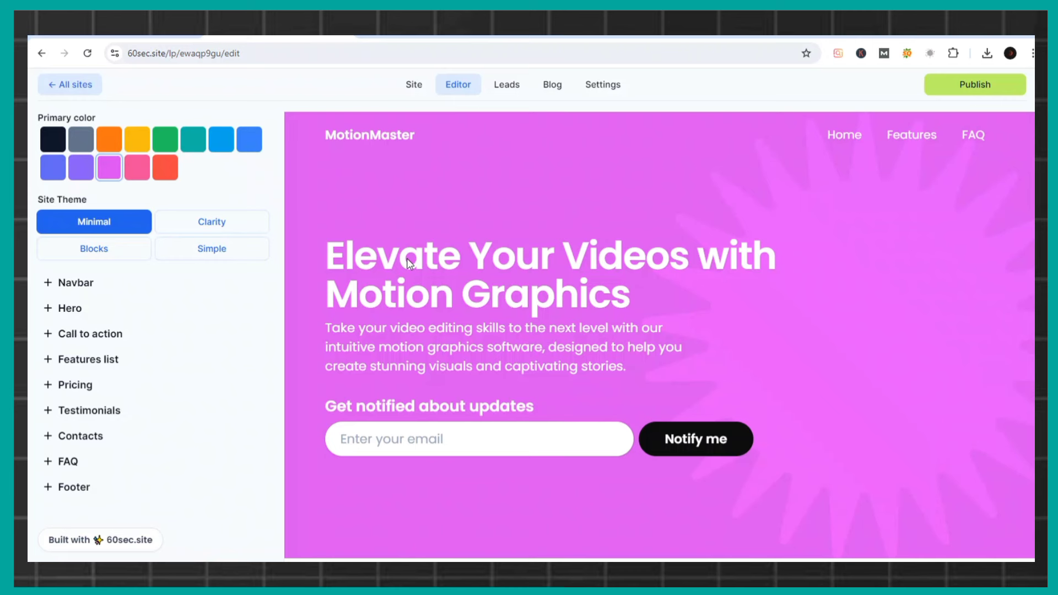
Inspect the MotionMaster hero headline and subheadline without changing them, then collapse the Hero section
{"action": "left_click", "coordinate": [70, 310]}
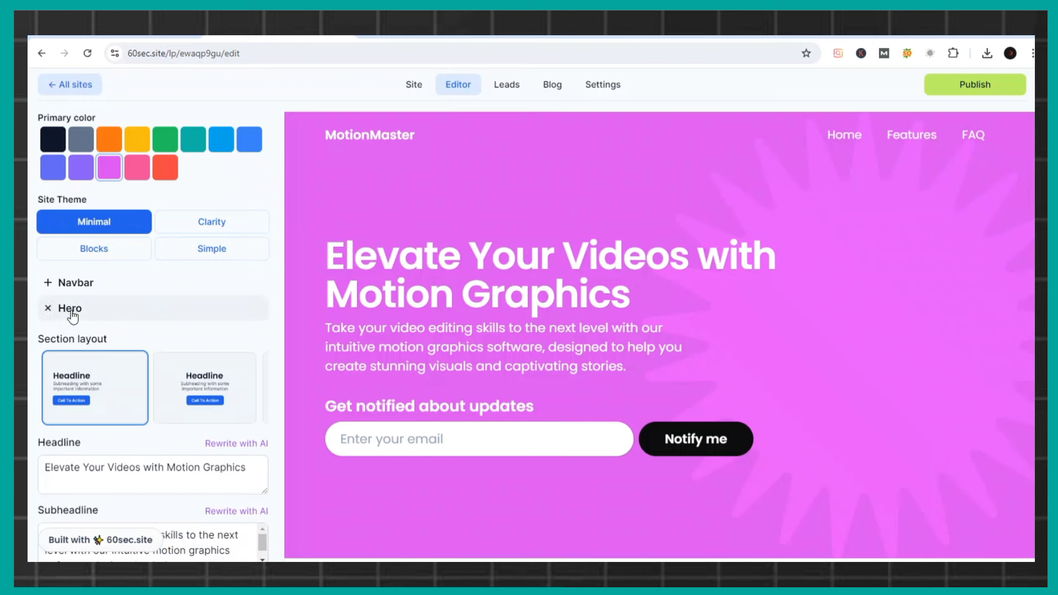
{"action": "scroll", "coordinate": [72, 317], "scroll_direction": "down", "scroll_amount": 2}
{"action": "scroll", "coordinate": [104, 359], "scroll_direction": "down", "scroll_amount": 2}
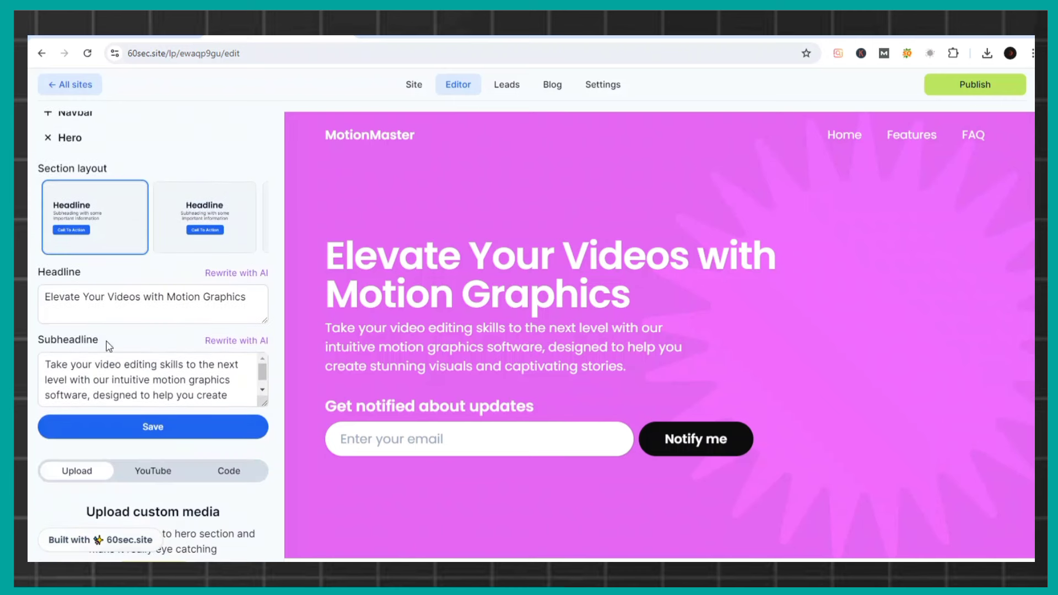
{"action": "left_click", "coordinate": [116, 301]}
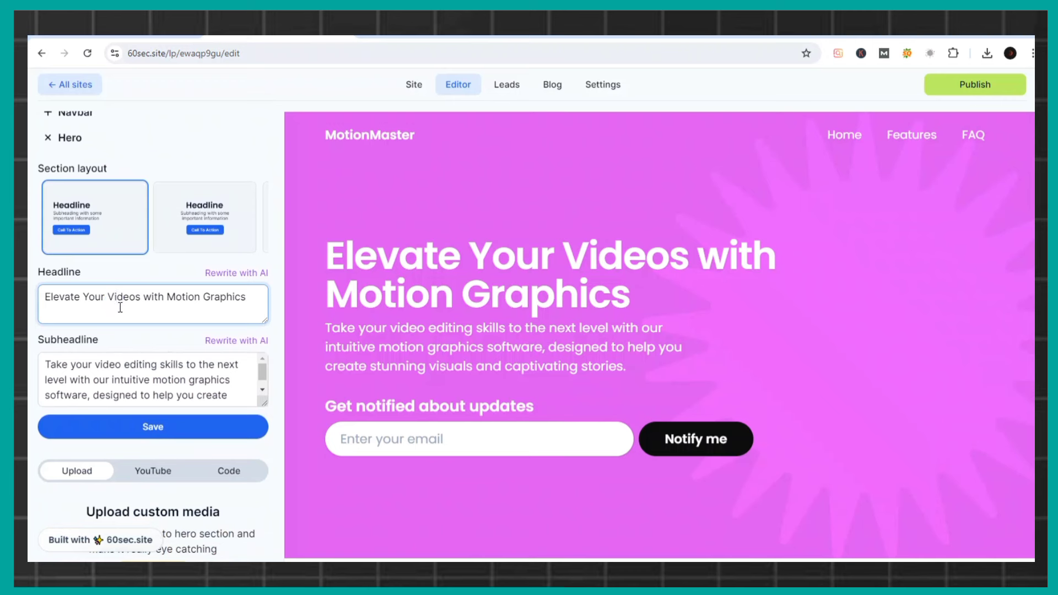
{"action": "left_click", "coordinate": [151, 380]}
{"action": "scroll", "coordinate": [220, 342], "scroll_direction": "down", "scroll_amount": 2}
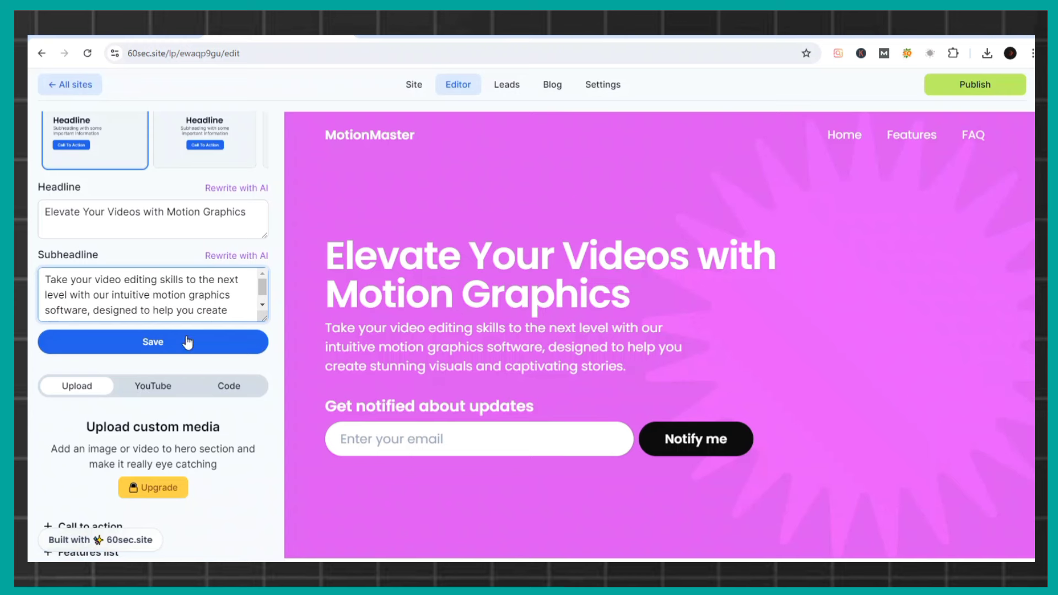
{"action": "scroll", "coordinate": [181, 279], "scroll_direction": "down", "scroll_amount": 1}
{"action": "scroll", "coordinate": [181, 278], "scroll_direction": "up", "scroll_amount": 1}
{"action": "scroll", "coordinate": [193, 259], "scroll_direction": "up", "scroll_amount": 3}
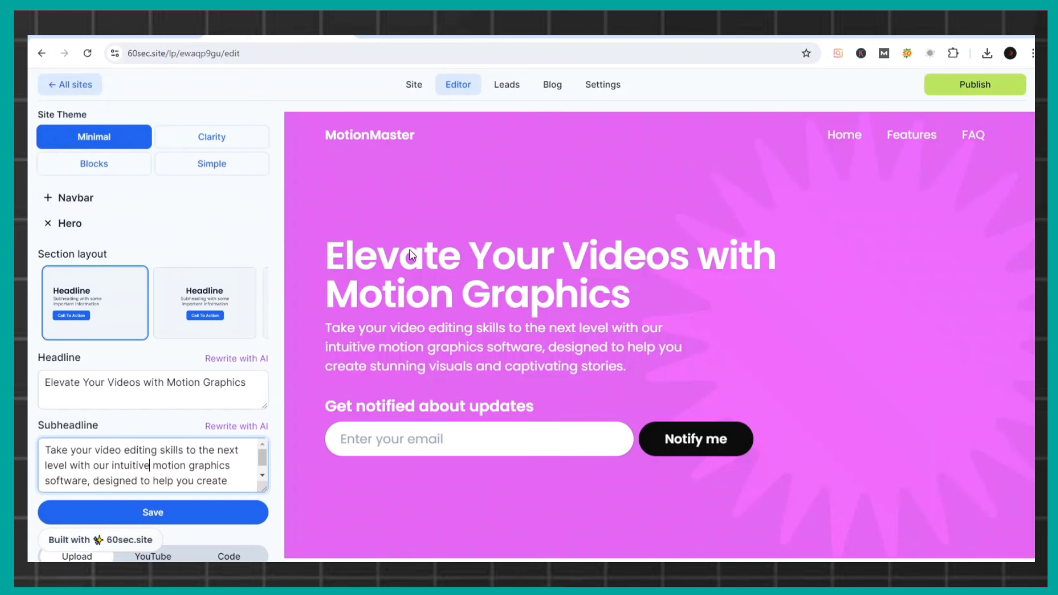
{"action": "left_click", "coordinate": [148, 227]}
Switch the call-to-action from the email form to a 'Get Started' button
{"action": "left_click", "coordinate": [113, 333]}
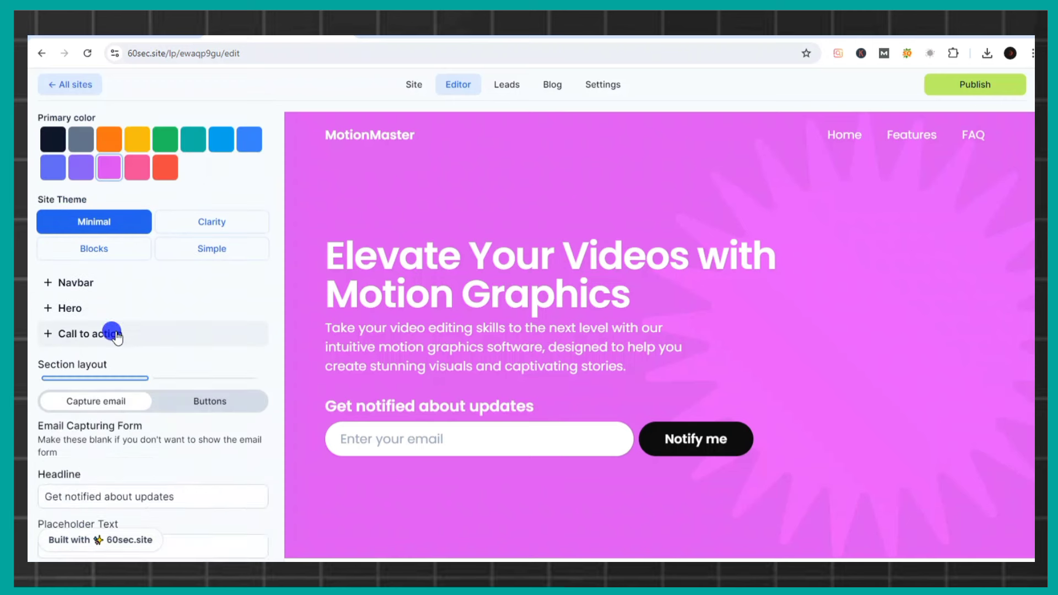
{"action": "scroll", "coordinate": [148, 325], "scroll_direction": "down", "scroll_amount": 2}
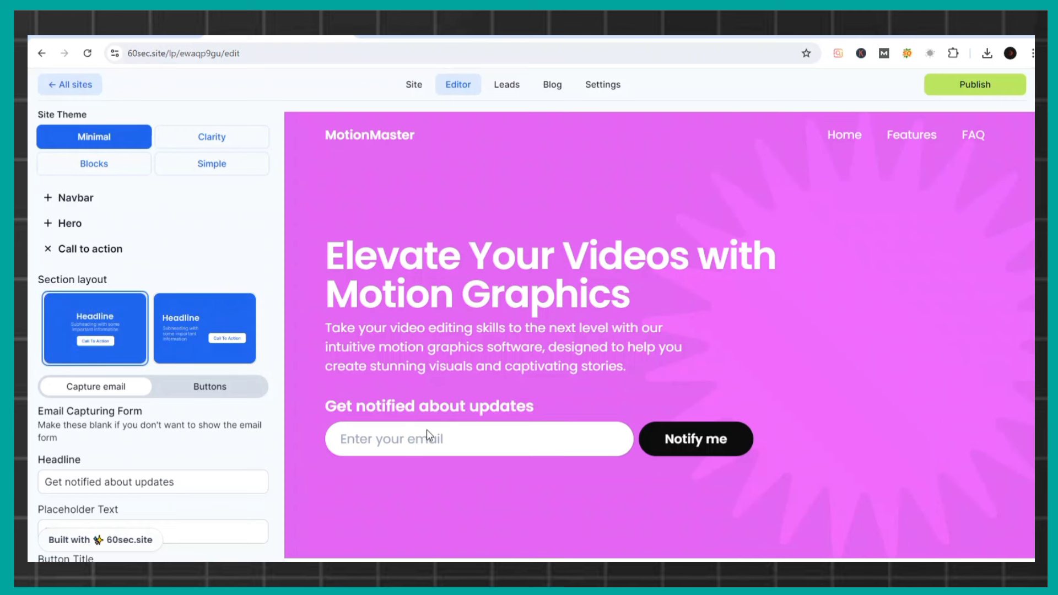
{"action": "scroll", "coordinate": [427, 431], "scroll_direction": "down", "scroll_amount": 2}
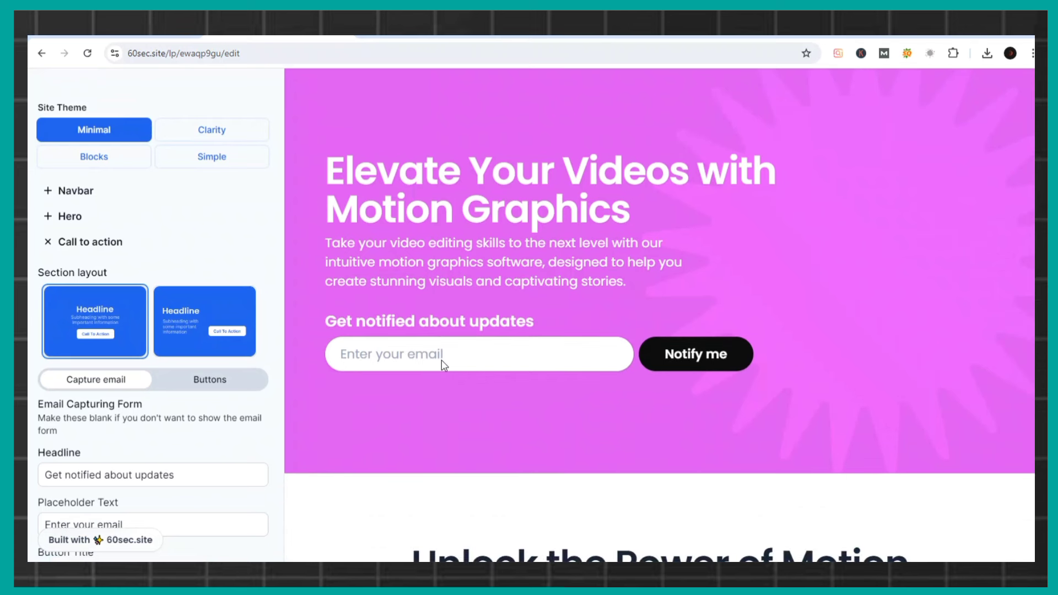
{"action": "left_click", "coordinate": [211, 380]}
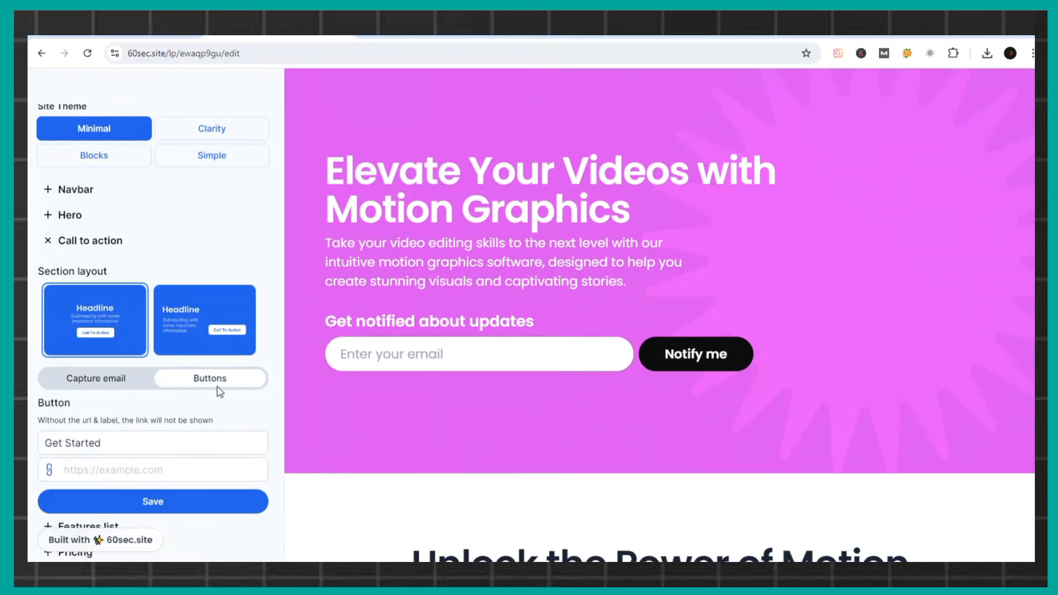
Copy the Motion Hero Club promolink from Digistore24 for the button URL
{"action": "scroll", "coordinate": [220, 391], "scroll_direction": "down", "scroll_amount": 2}
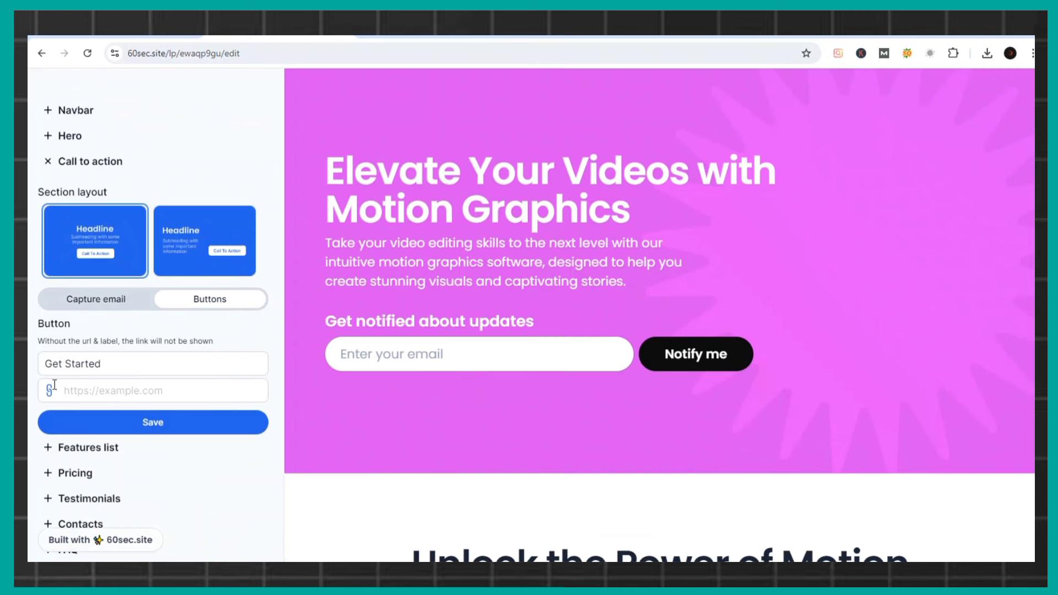
{"action": "left_click", "coordinate": [93, 389]}
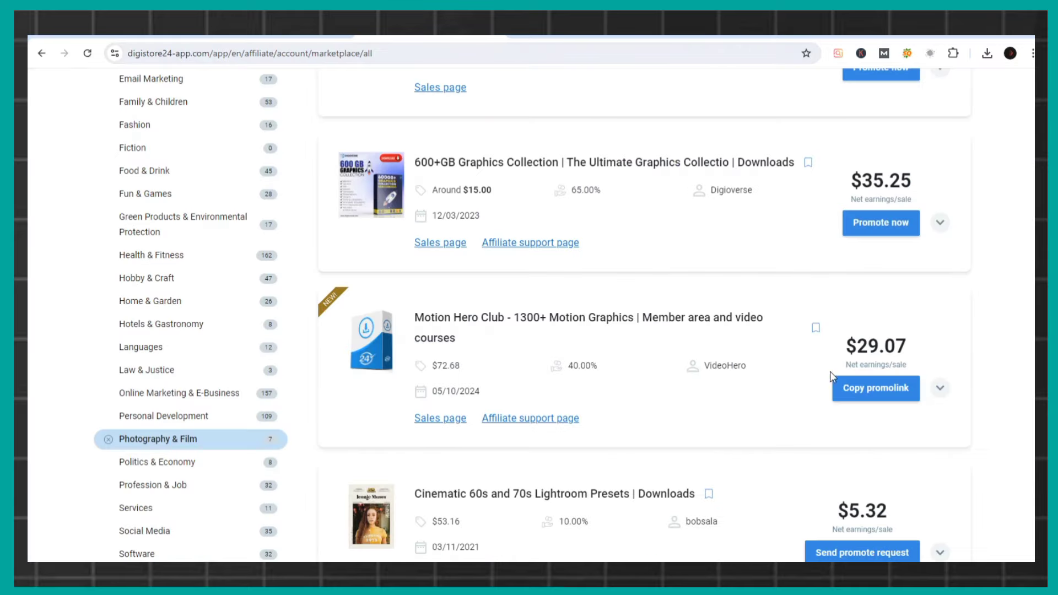
{"action": "left_click", "coordinate": [870, 399]}
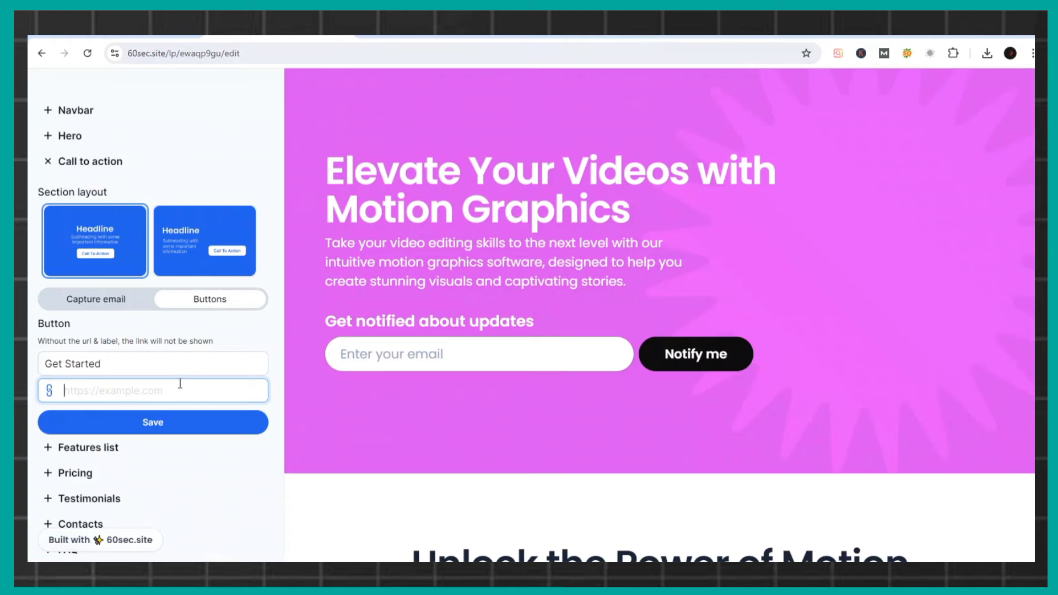
Paste the Motion Hero Club promolink as the Get Started button link and save
{"action": "key", "text": "ctrl+v"}
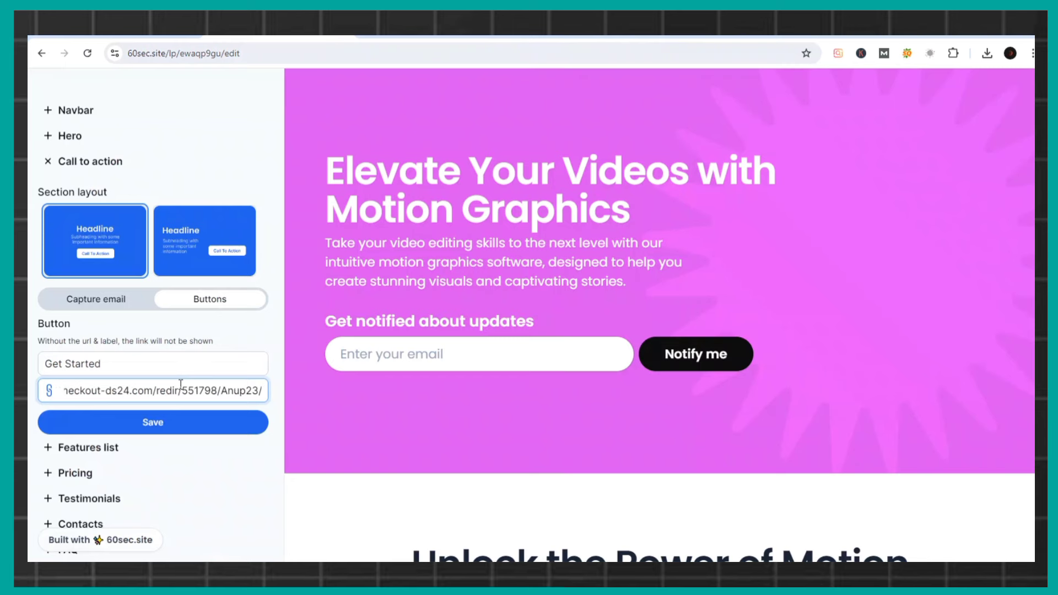
{"action": "left_click", "coordinate": [146, 422]}
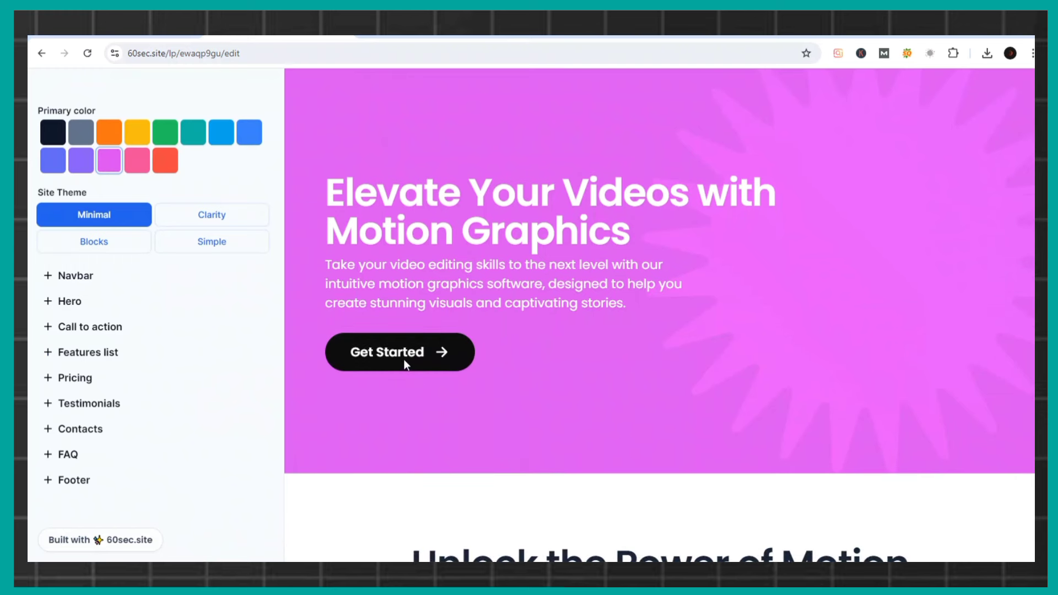
{"action": "left_click", "coordinate": [95, 356]}
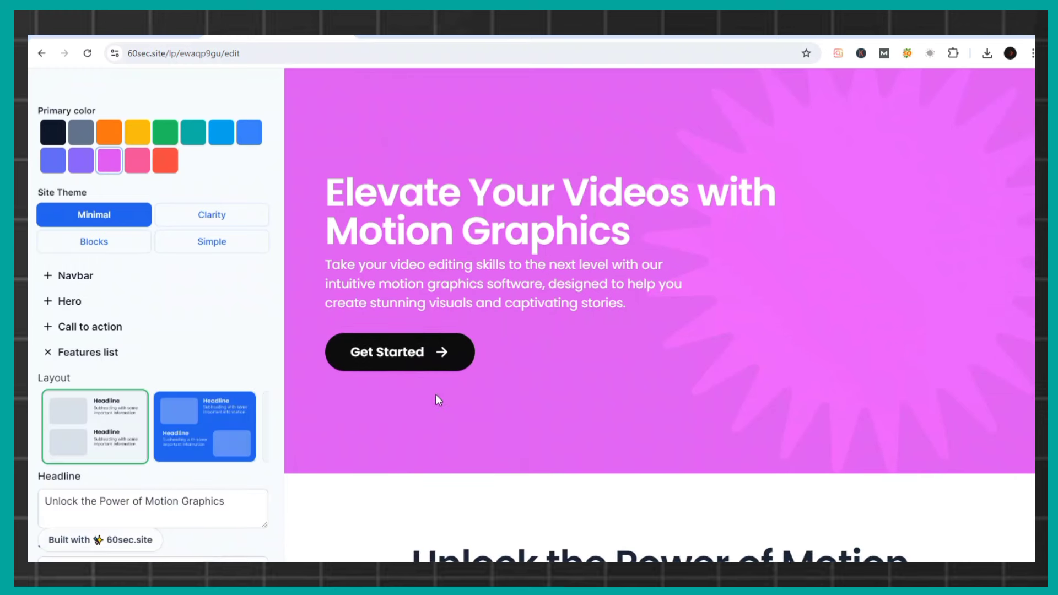
{"action": "scroll", "coordinate": [458, 399], "scroll_direction": "down", "scroll_amount": 5}
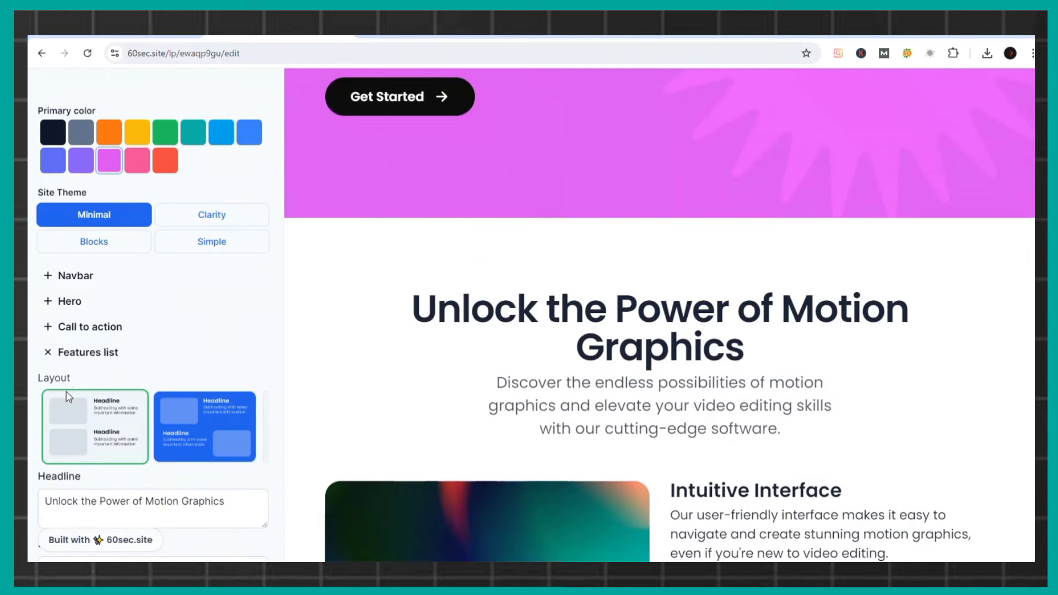
{"action": "scroll", "coordinate": [81, 404], "scroll_direction": "down", "scroll_amount": 2}
{"action": "scroll", "coordinate": [81, 404], "scroll_direction": "down", "scroll_amount": 1}
{"action": "scroll", "coordinate": [166, 382], "scroll_direction": "down", "scroll_amount": 2}
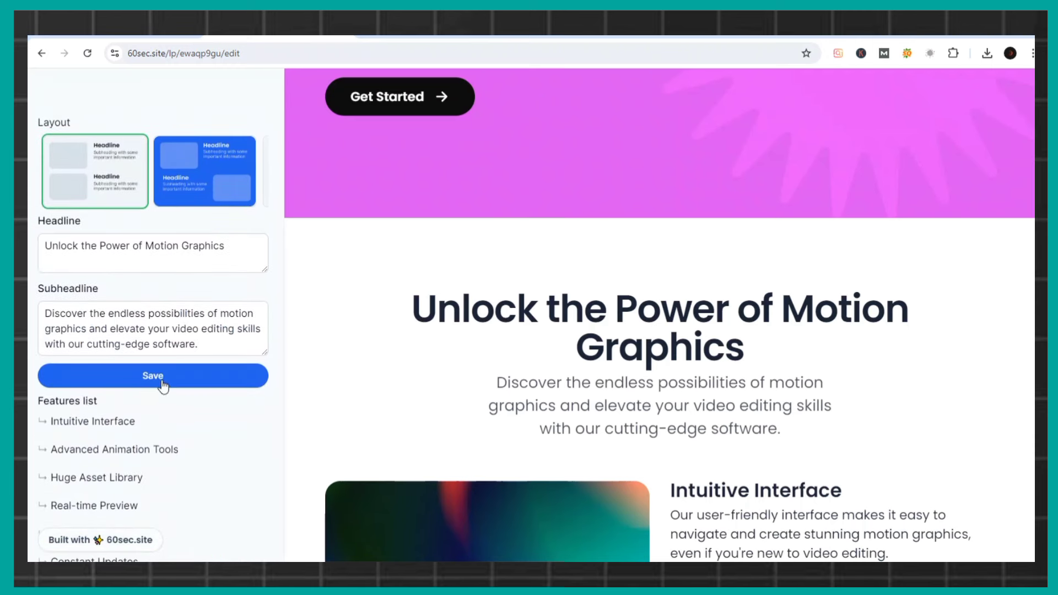
{"action": "scroll", "coordinate": [577, 393], "scroll_direction": "down", "scroll_amount": 3}
{"action": "scroll", "coordinate": [93, 459], "scroll_direction": "down", "scroll_amount": 2}
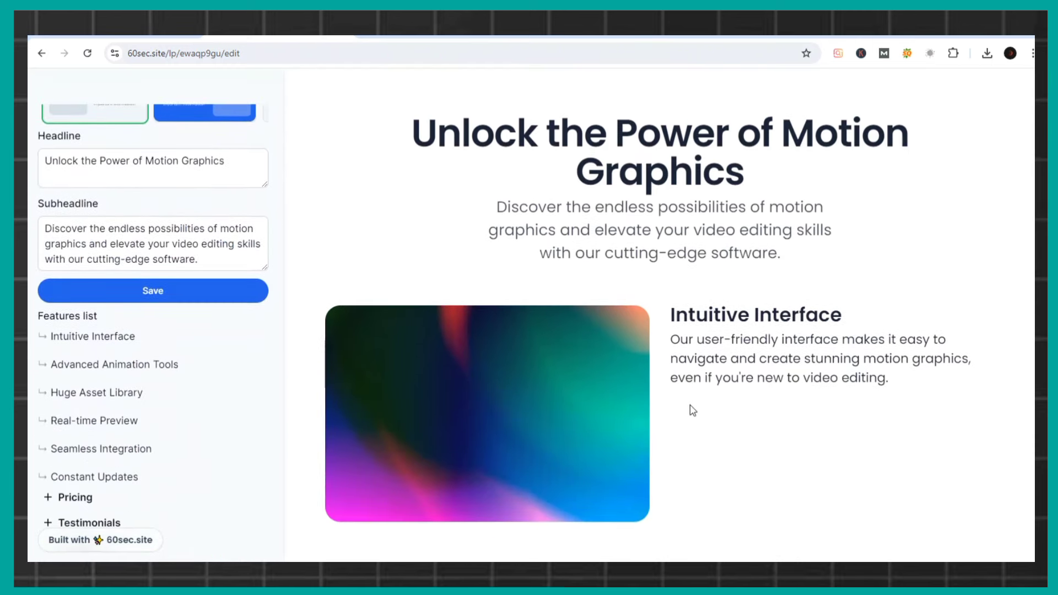
{"action": "scroll", "coordinate": [689, 409], "scroll_direction": "down", "scroll_amount": 5}
{"action": "scroll", "coordinate": [690, 408], "scroll_direction": "down", "scroll_amount": 3}
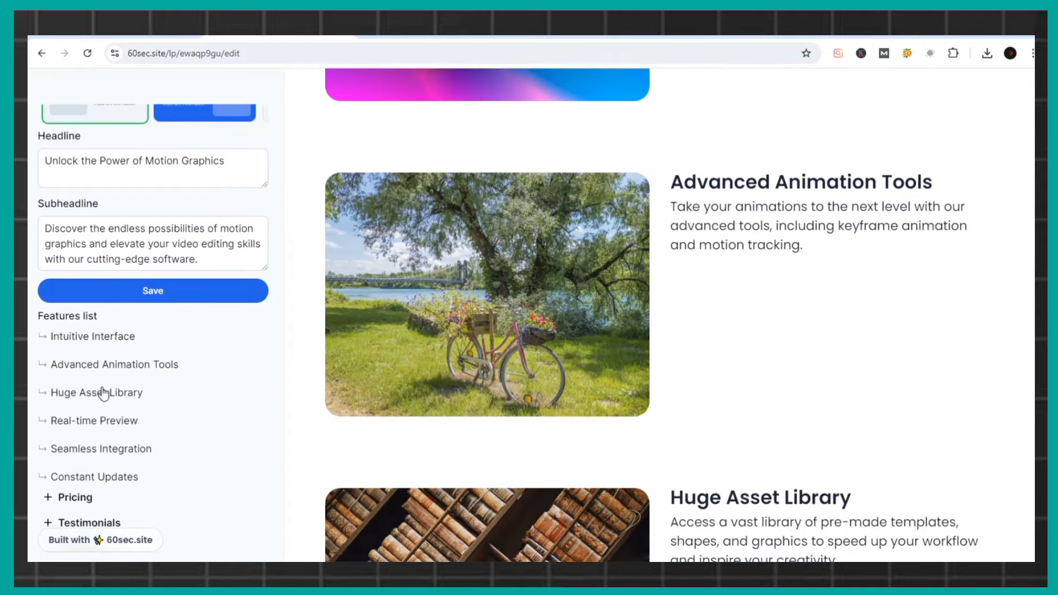
{"action": "left_click", "coordinate": [121, 364]}
{"action": "scroll", "coordinate": [191, 435], "scroll_direction": "down", "scroll_amount": 1}
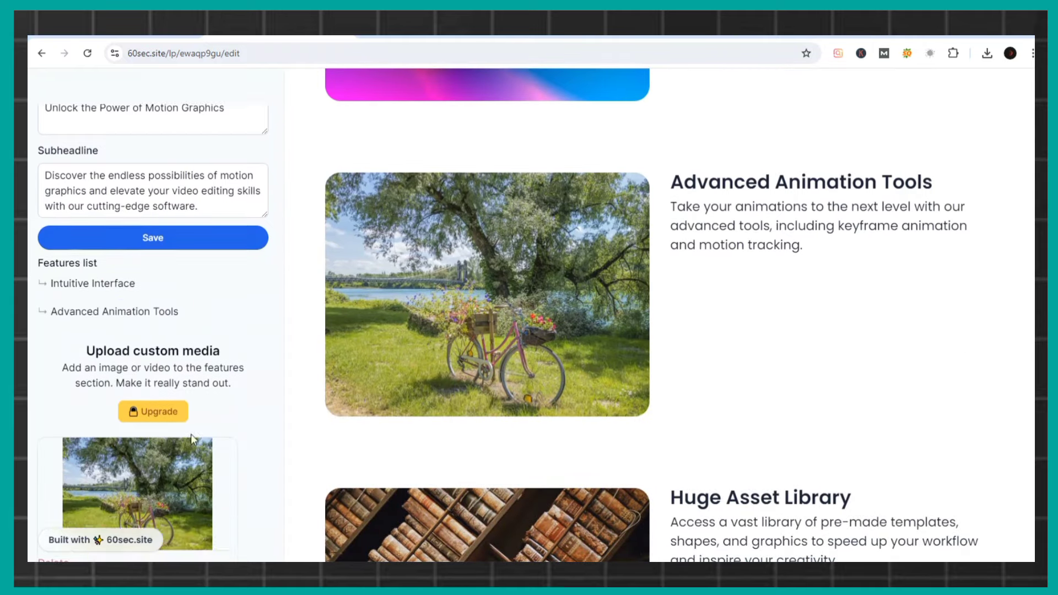
{"action": "scroll", "coordinate": [220, 414], "scroll_direction": "down", "scroll_amount": 2}
{"action": "scroll", "coordinate": [127, 410], "scroll_direction": "down", "scroll_amount": 2}
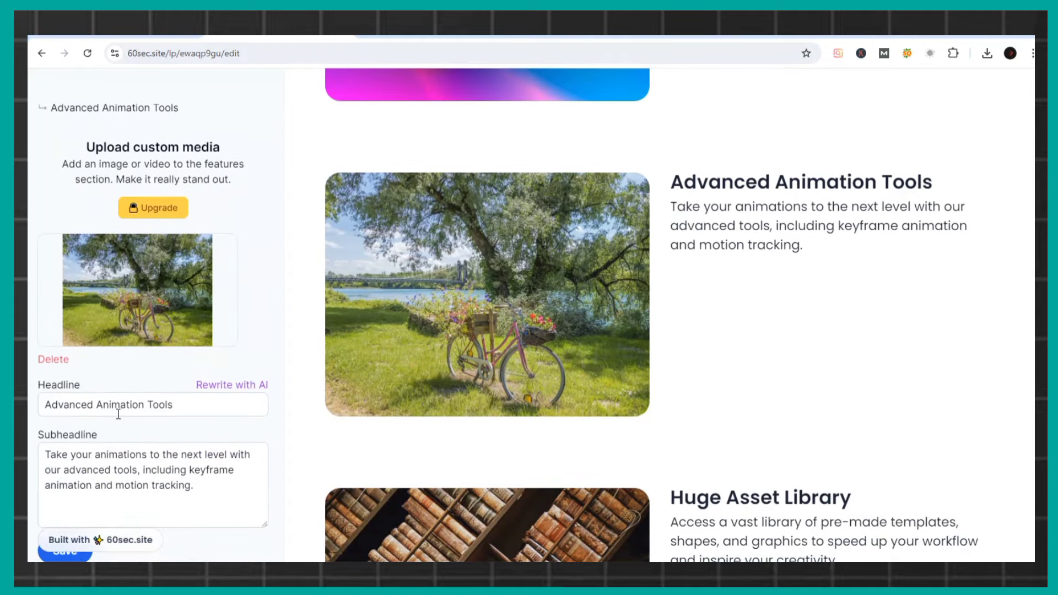
{"action": "scroll", "coordinate": [88, 417], "scroll_direction": "down", "scroll_amount": 2}
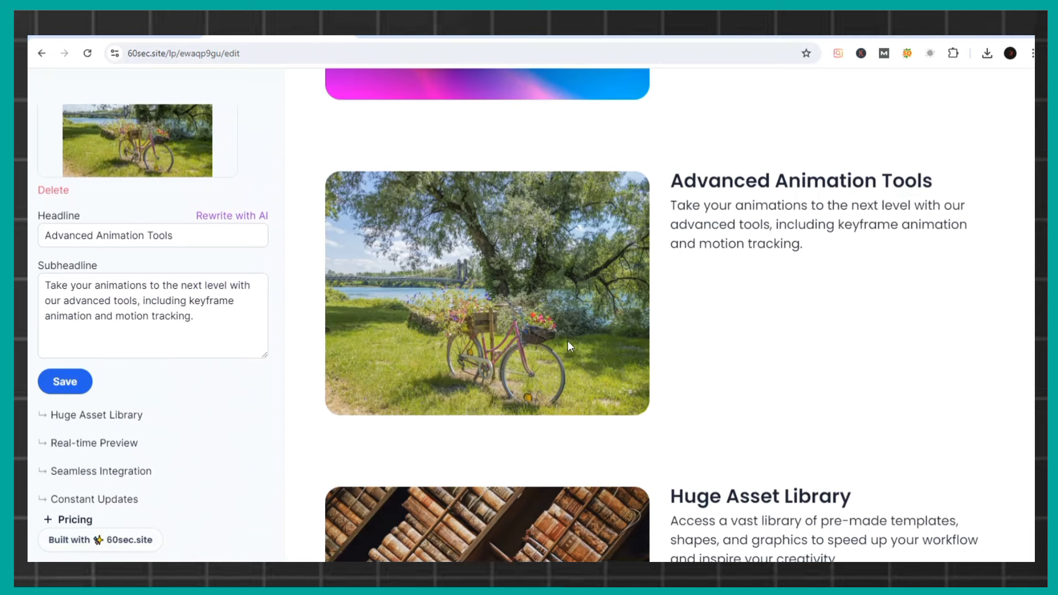
{"action": "scroll", "coordinate": [568, 341], "scroll_direction": "down", "scroll_amount": 5}
{"action": "scroll", "coordinate": [568, 341], "scroll_direction": "down", "scroll_amount": 3}
{"action": "scroll", "coordinate": [571, 346], "scroll_direction": "down", "scroll_amount": 4}
{"action": "scroll", "coordinate": [571, 346], "scroll_direction": "down", "scroll_amount": 4}
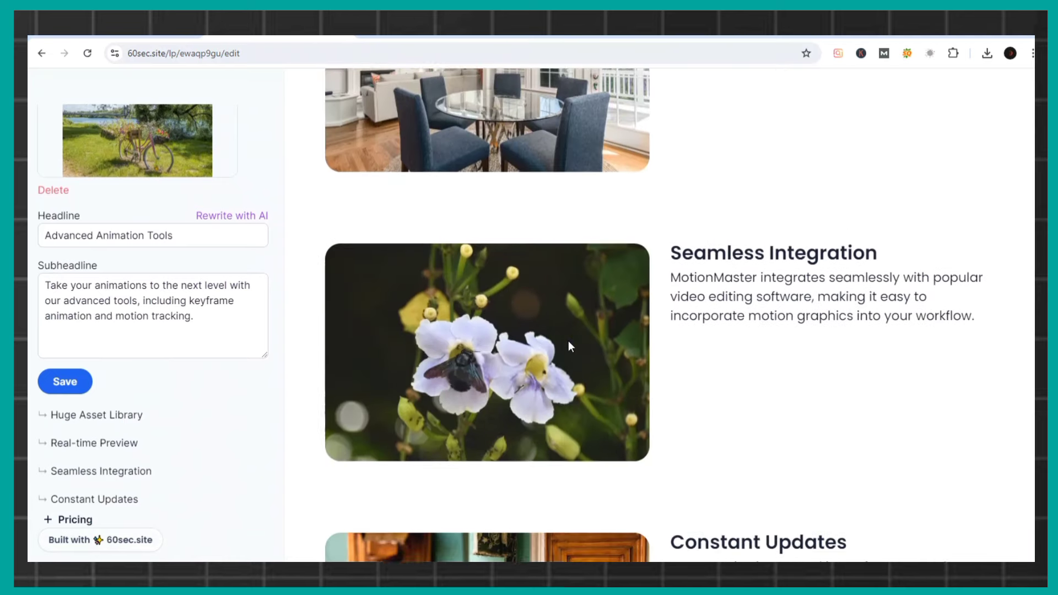
{"action": "scroll", "coordinate": [569, 345], "scroll_direction": "down", "scroll_amount": 5}
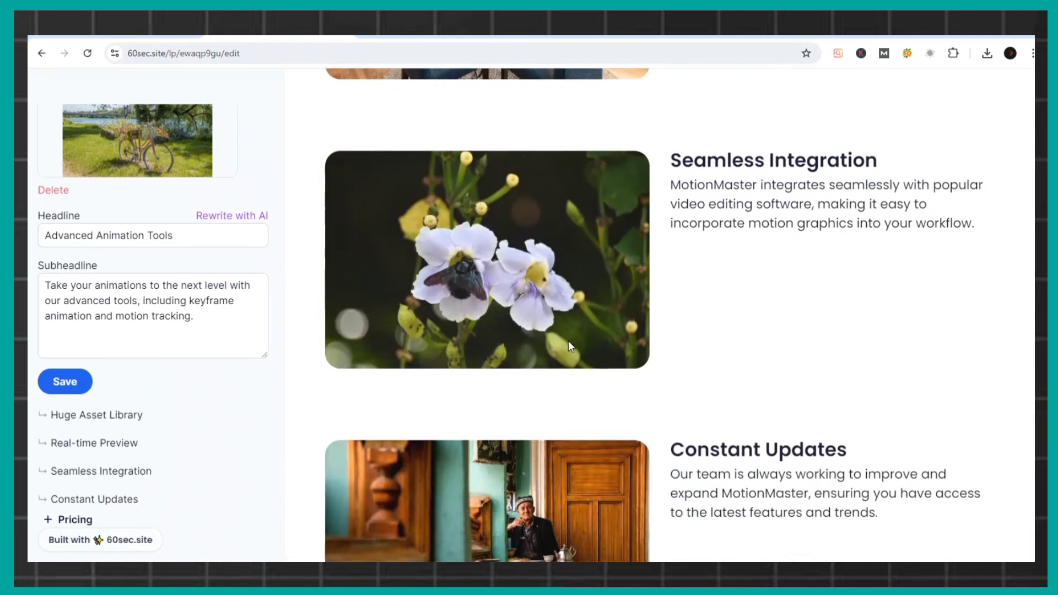
{"action": "scroll", "coordinate": [568, 341], "scroll_direction": "down", "scroll_amount": 1}
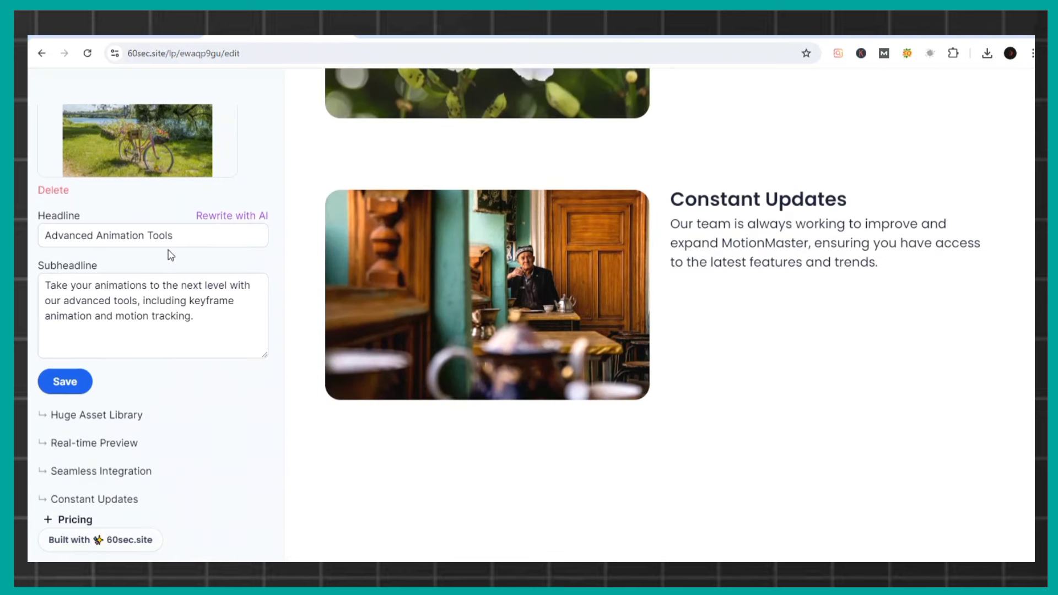
{"action": "scroll", "coordinate": [167, 248], "scroll_direction": "up", "scroll_amount": 3}
{"action": "scroll", "coordinate": [168, 248], "scroll_direction": "up", "scroll_amount": 4}
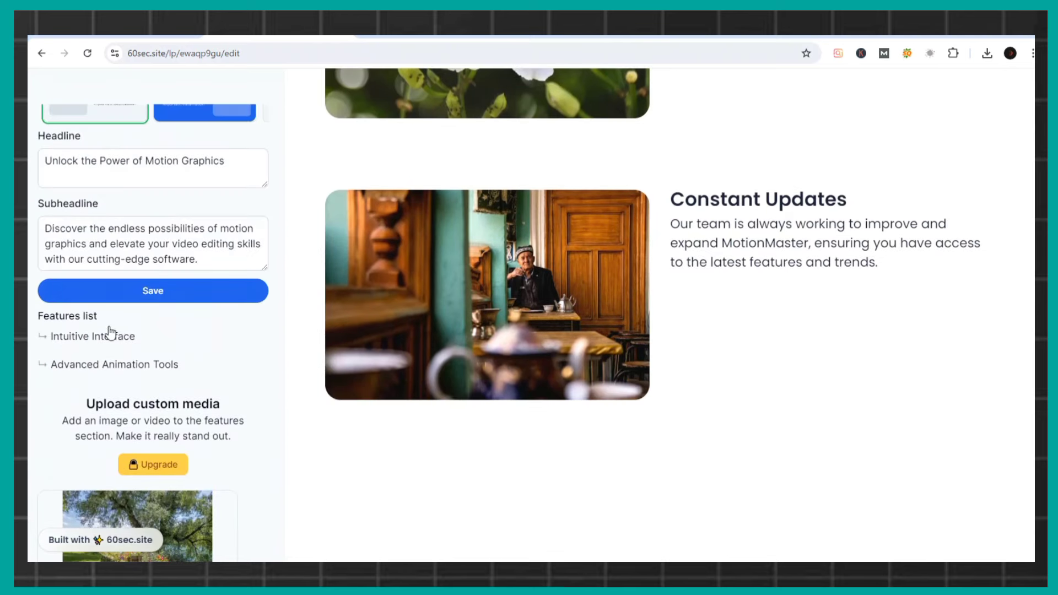
{"action": "scroll", "coordinate": [116, 251], "scroll_direction": "up", "scroll_amount": 3}
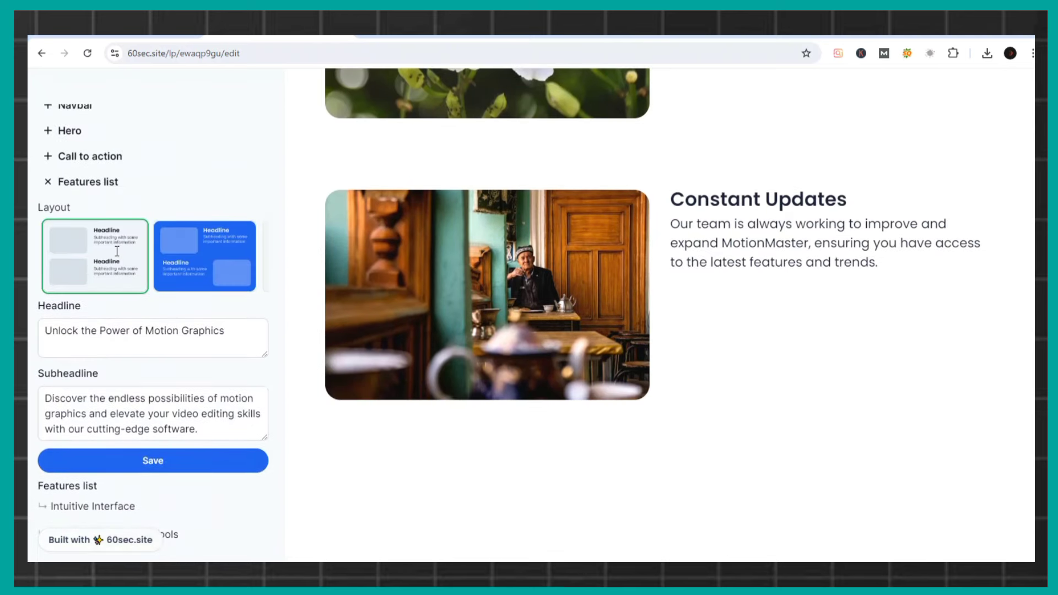
{"action": "left_click", "coordinate": [106, 182]}
{"action": "scroll", "coordinate": [136, 303], "scroll_direction": "down", "scroll_amount": 1}
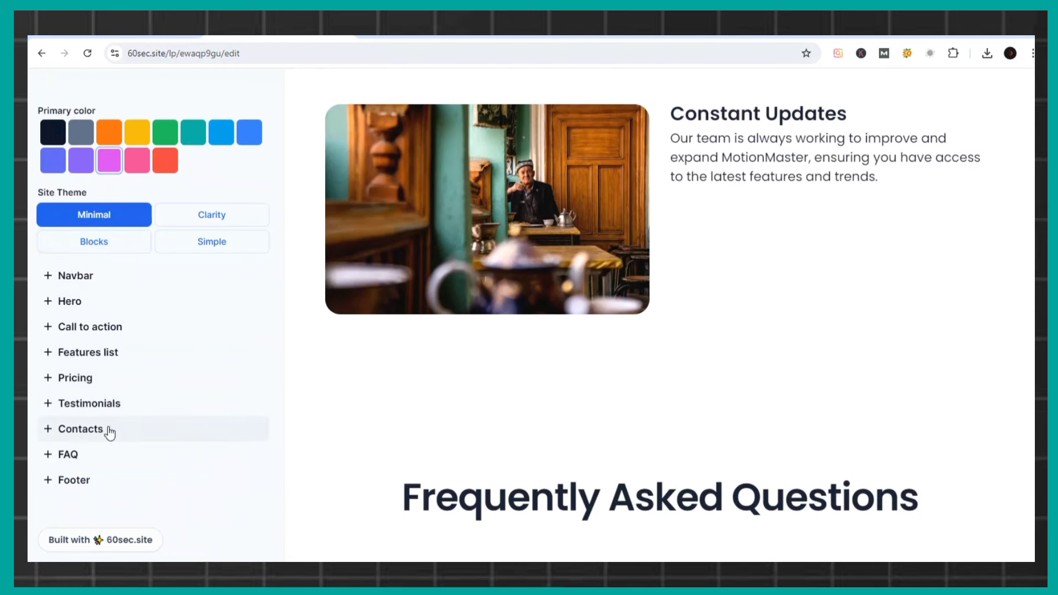
{"action": "scroll", "coordinate": [567, 437], "scroll_direction": "down", "scroll_amount": 5}
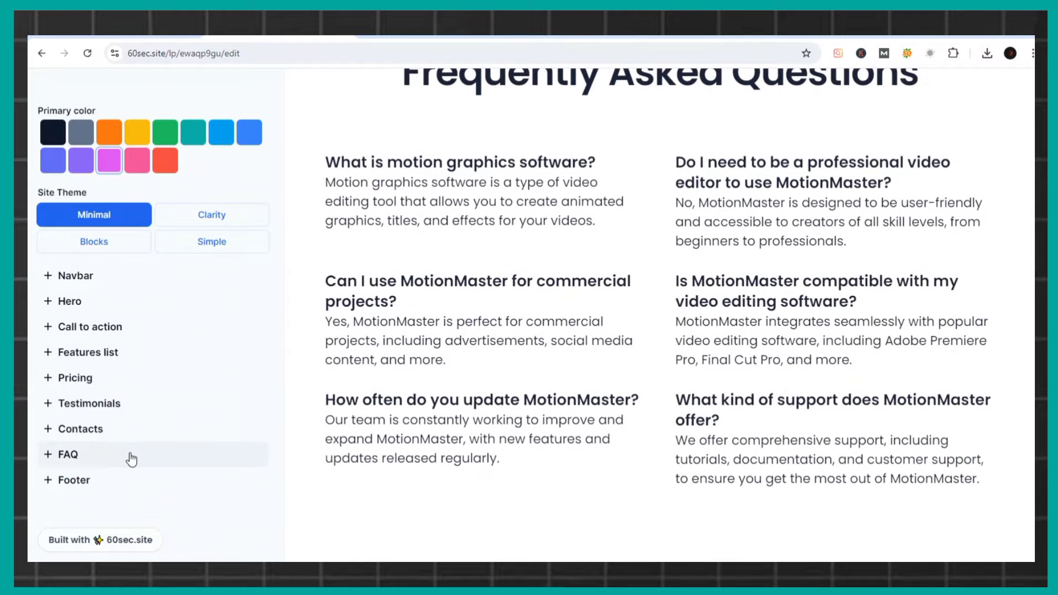
{"action": "left_click", "coordinate": [120, 480]}
{"action": "scroll", "coordinate": [165, 477], "scroll_direction": "down", "scroll_amount": 3}
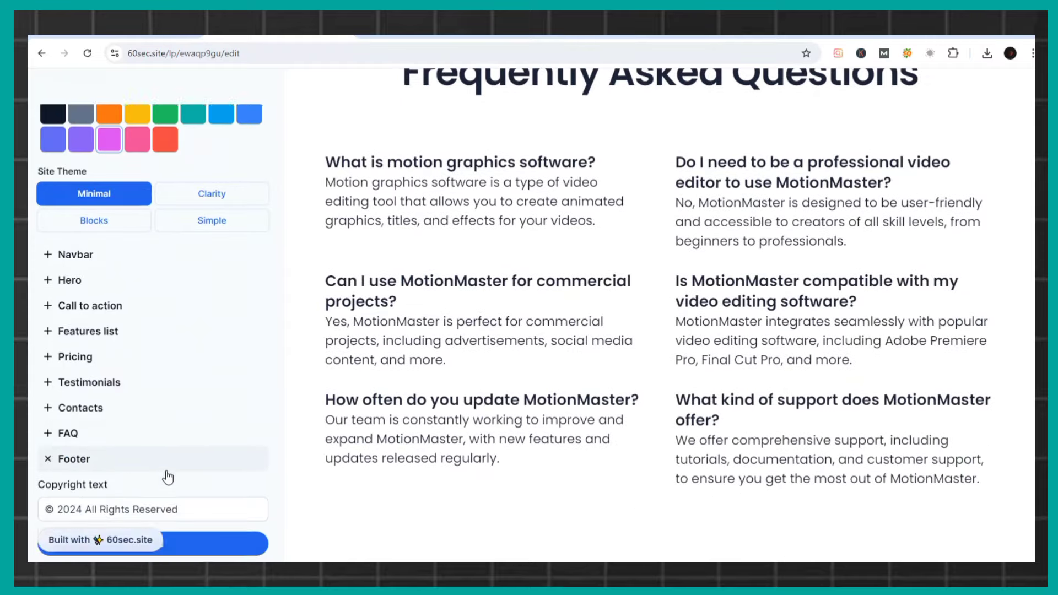
{"action": "scroll", "coordinate": [562, 397], "scroll_direction": "up", "scroll_amount": 5}
{"action": "scroll", "coordinate": [560, 392], "scroll_direction": "up", "scroll_amount": 5}
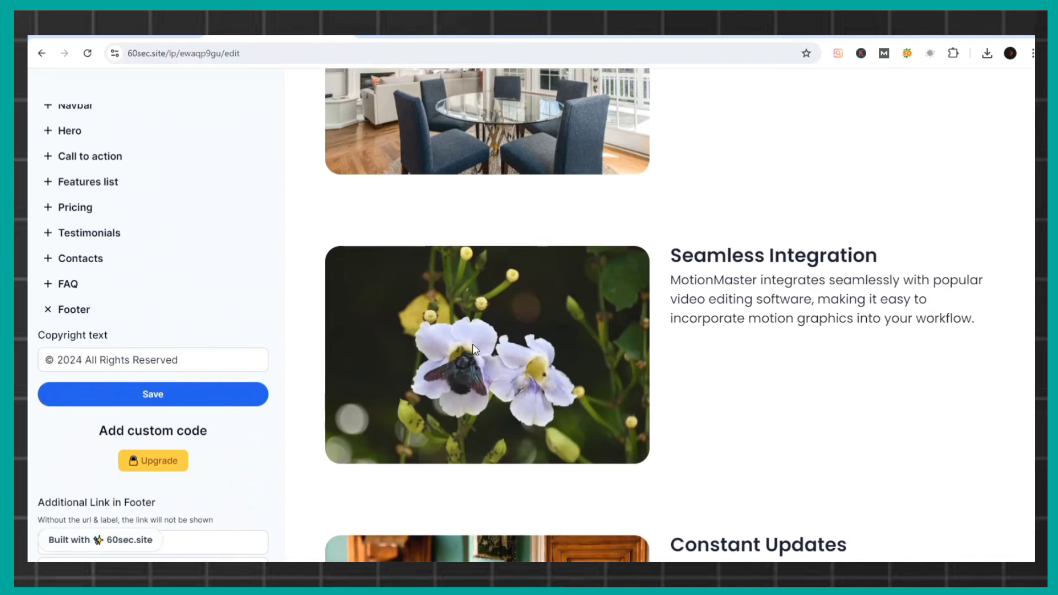
{"action": "scroll", "coordinate": [472, 343], "scroll_direction": "up", "scroll_amount": 5}
{"action": "scroll", "coordinate": [472, 344], "scroll_direction": "up", "scroll_amount": 5}
{"action": "scroll", "coordinate": [475, 349], "scroll_direction": "up", "scroll_amount": 5}
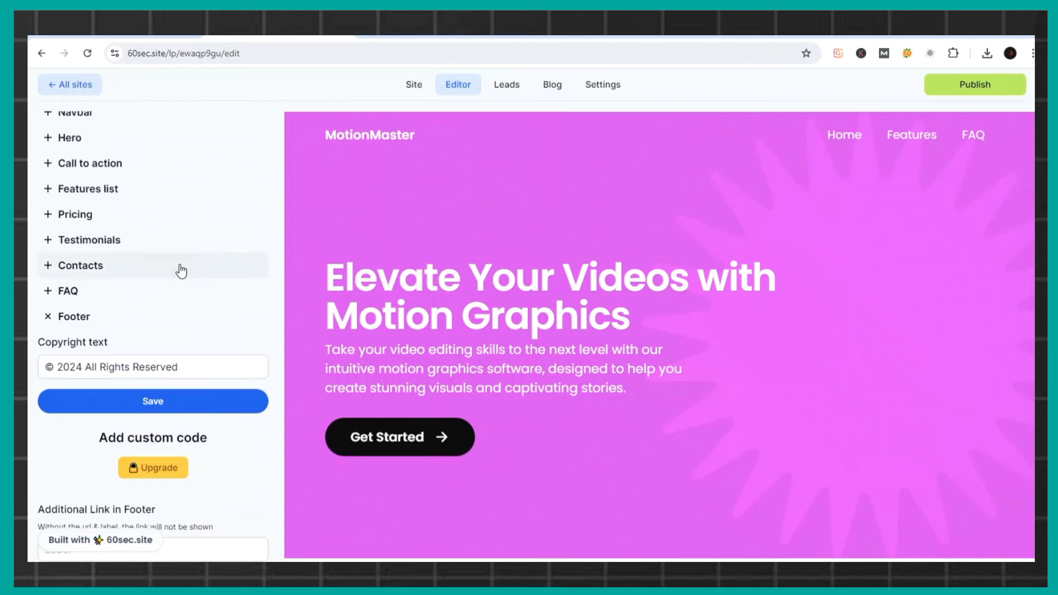
{"action": "scroll", "coordinate": [160, 257], "scroll_direction": "up", "scroll_amount": 3}
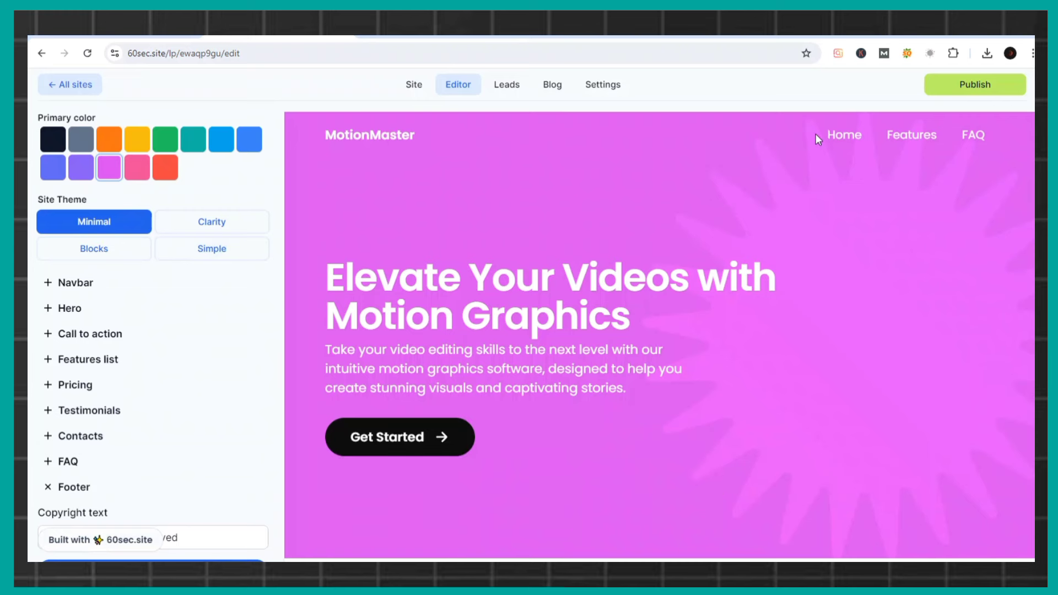
Publish the MotionMaster landing page and scroll through the pink Minimal-theme preview
{"action": "left_click", "coordinate": [972, 85]}
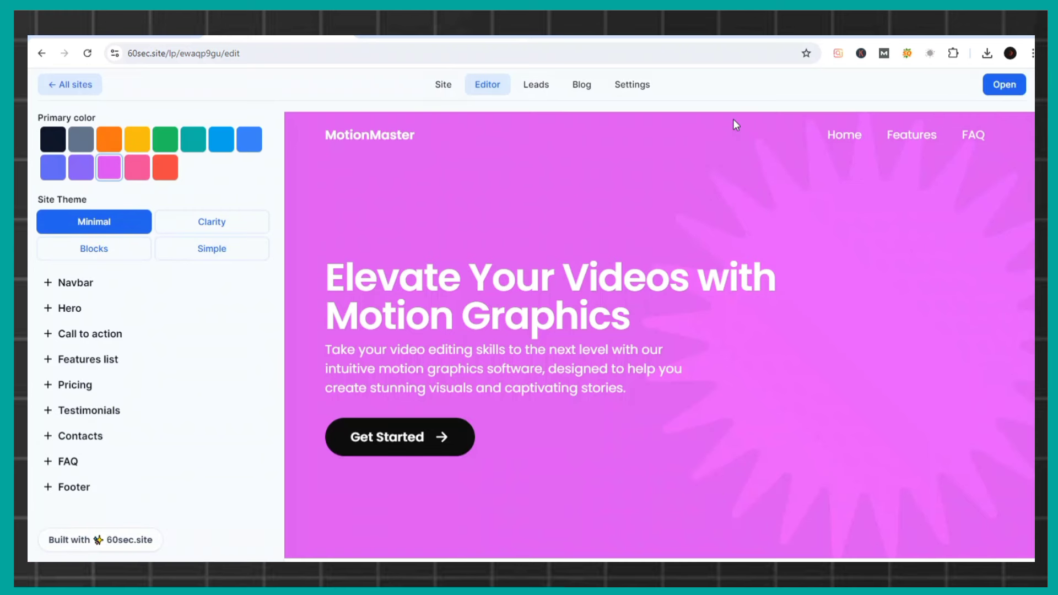
{"action": "scroll", "coordinate": [798, 237], "scroll_direction": "down", "scroll_amount": 4}
{"action": "scroll", "coordinate": [799, 246], "scroll_direction": "down", "scroll_amount": 3}
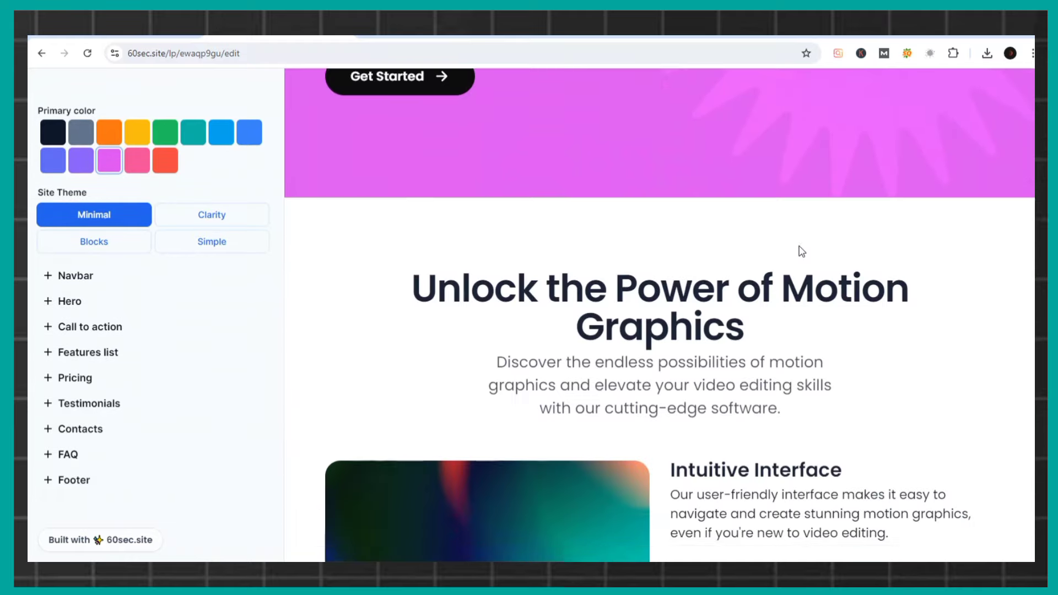
{"action": "scroll", "coordinate": [800, 249], "scroll_direction": "down", "scroll_amount": 4}
{"action": "scroll", "coordinate": [800, 251], "scroll_direction": "down", "scroll_amount": 5}
Return to the top of the preview and open the live site at ewaqp9gu.60sec.site
{"action": "scroll", "coordinate": [802, 252], "scroll_direction": "up", "scroll_amount": 2}
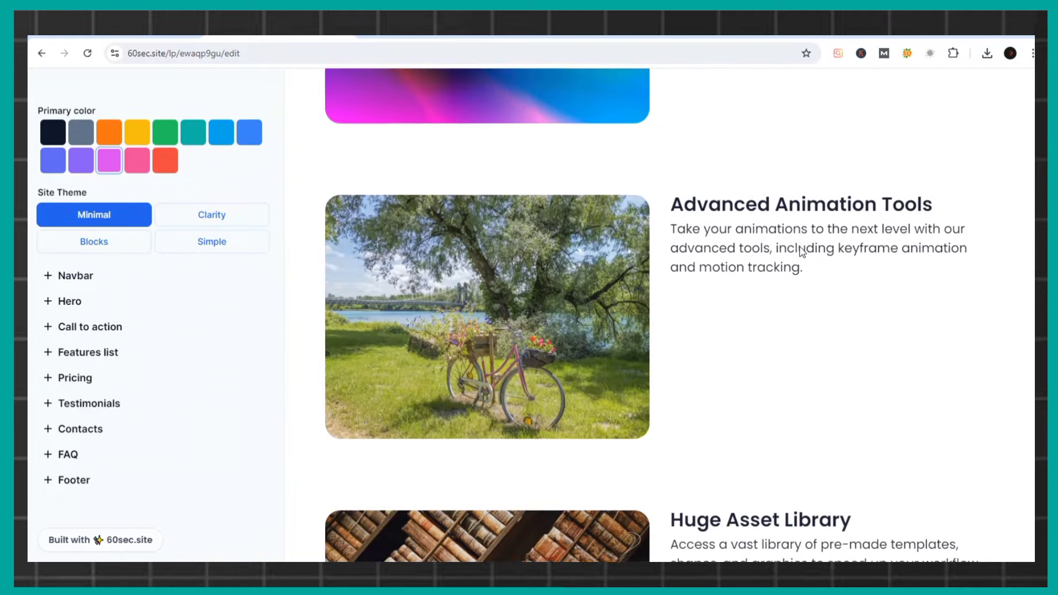
{"action": "scroll", "coordinate": [803, 253], "scroll_direction": "up", "scroll_amount": 6}
{"action": "scroll", "coordinate": [803, 253], "scroll_direction": "up", "scroll_amount": 4}
{"action": "scroll", "coordinate": [801, 246], "scroll_direction": "up", "scroll_amount": 3}
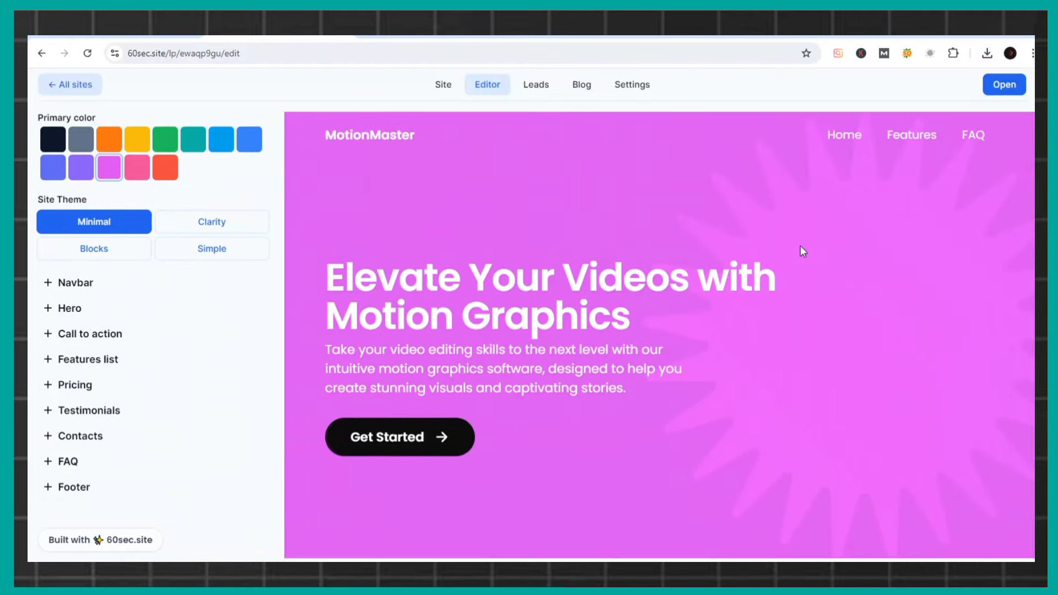
{"action": "left_click", "coordinate": [996, 90]}
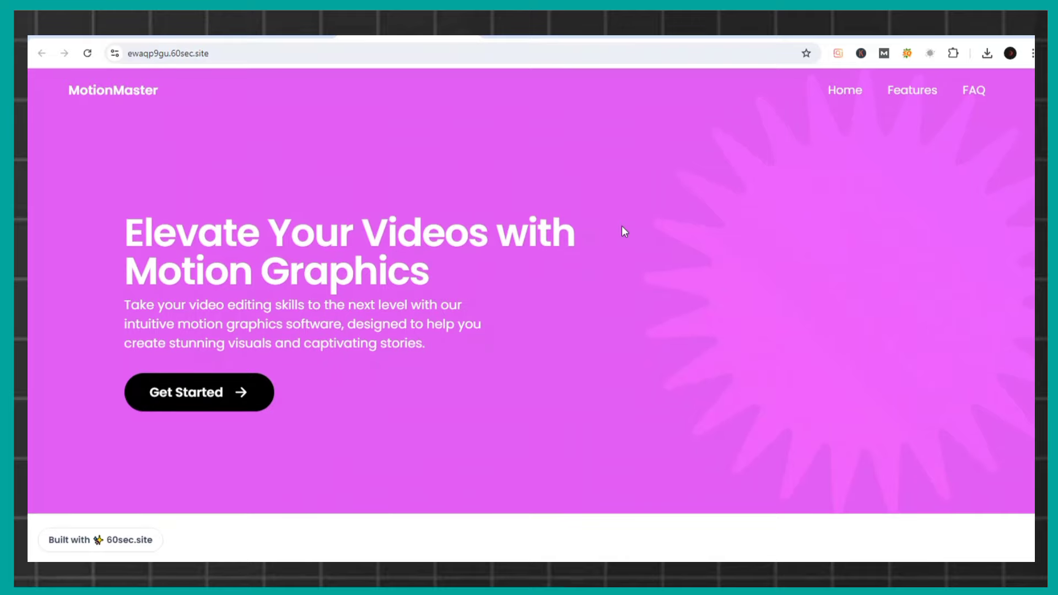
Scroll the live MotionMaster page down through its feature sections to the FAQ
{"action": "scroll", "coordinate": [624, 229], "scroll_direction": "down", "scroll_amount": 5}
{"action": "scroll", "coordinate": [623, 230], "scroll_direction": "down", "scroll_amount": 5}
{"action": "scroll", "coordinate": [623, 231], "scroll_direction": "down", "scroll_amount": 5}
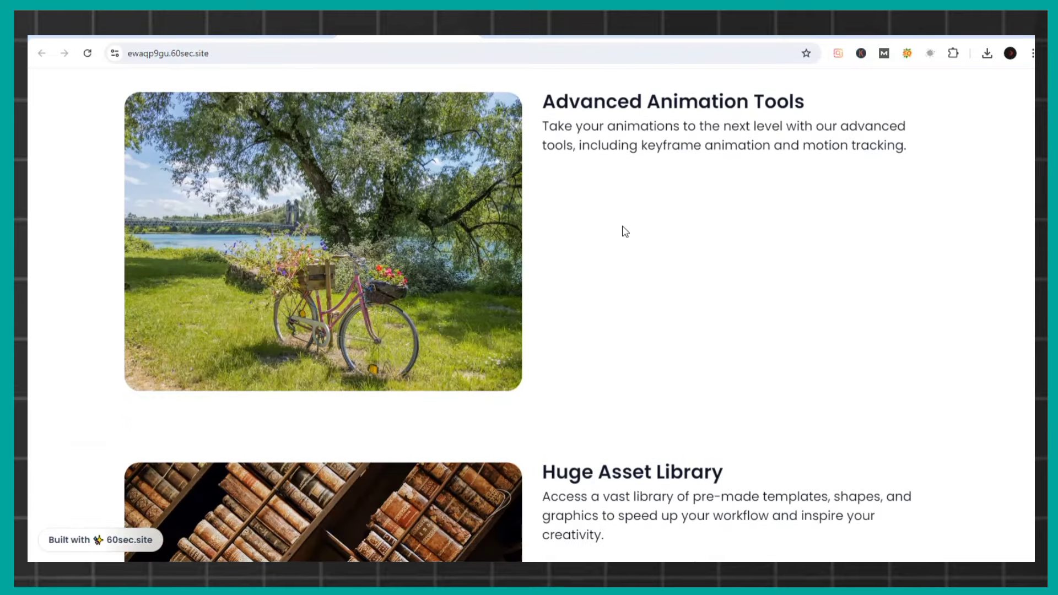
{"action": "scroll", "coordinate": [624, 231], "scroll_direction": "down", "scroll_amount": 4}
{"action": "scroll", "coordinate": [623, 231], "scroll_direction": "down", "scroll_amount": 2}
{"action": "scroll", "coordinate": [625, 231], "scroll_direction": "down", "scroll_amount": 2}
{"action": "scroll", "coordinate": [625, 230], "scroll_direction": "down", "scroll_amount": 3}
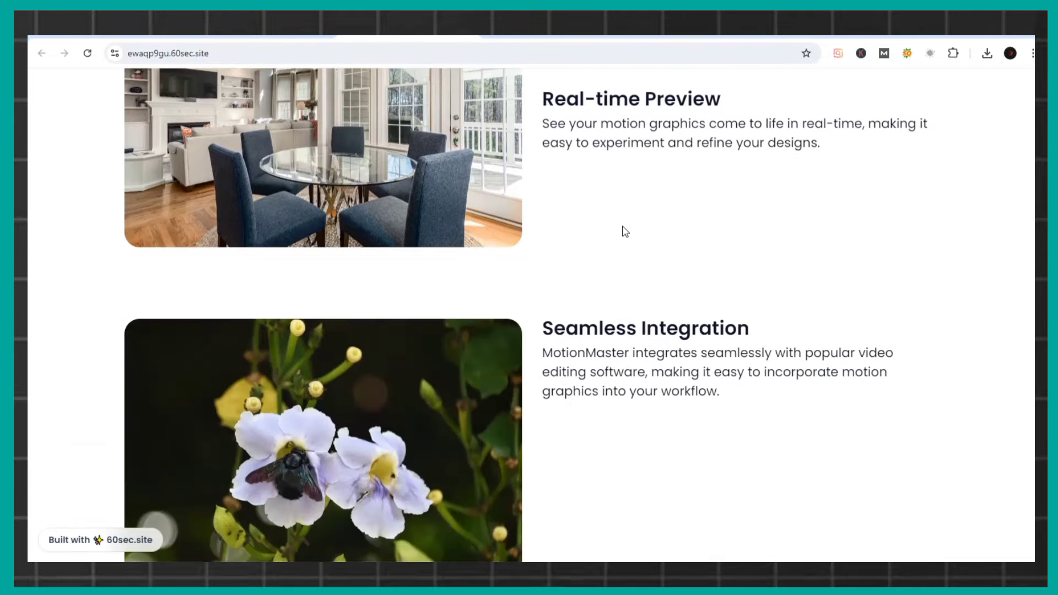
{"action": "scroll", "coordinate": [624, 231], "scroll_direction": "down", "scroll_amount": 1}
{"action": "scroll", "coordinate": [625, 231], "scroll_direction": "down", "scroll_amount": 3}
{"action": "scroll", "coordinate": [625, 232], "scroll_direction": "down", "scroll_amount": 3}
{"action": "scroll", "coordinate": [625, 232], "scroll_direction": "down", "scroll_amount": 2}
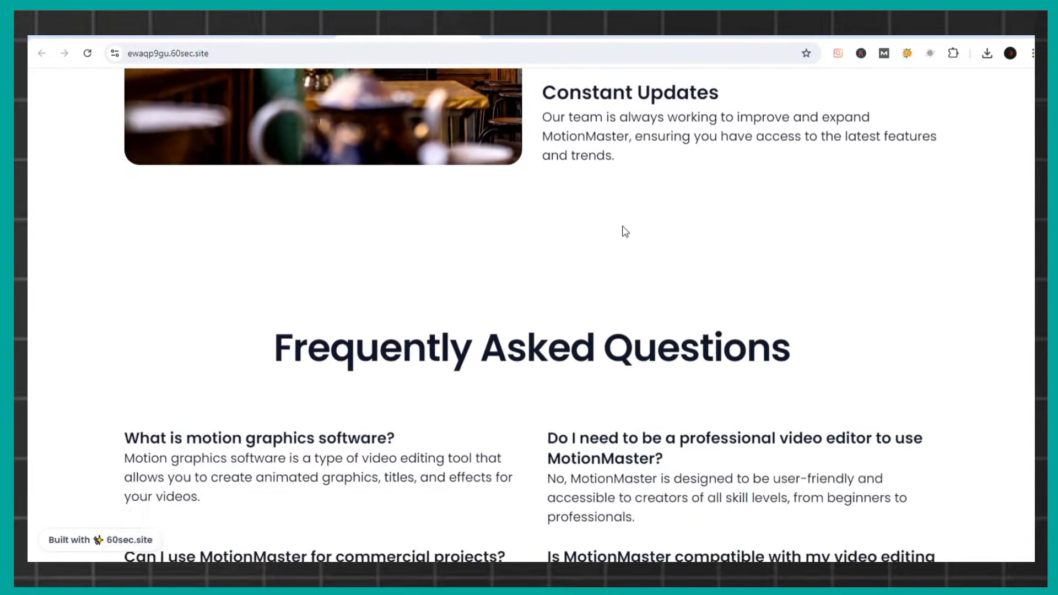
{"action": "scroll", "coordinate": [624, 232], "scroll_direction": "down", "scroll_amount": 5}
{"action": "scroll", "coordinate": [624, 232], "scroll_direction": "down", "scroll_amount": 4}
{"action": "scroll", "coordinate": [625, 232], "scroll_direction": "down", "scroll_amount": 3}
Scroll back to the top of the live page and return to the site editor
{"action": "scroll", "coordinate": [624, 232], "scroll_direction": "up", "scroll_amount": 5}
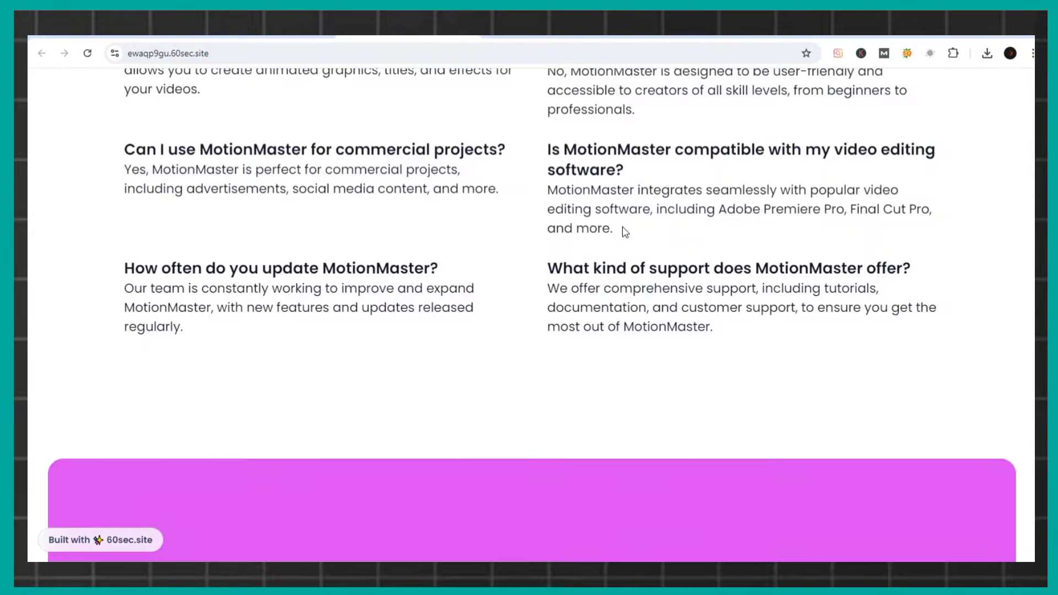
{"action": "scroll", "coordinate": [624, 231], "scroll_direction": "up", "scroll_amount": 8}
{"action": "scroll", "coordinate": [625, 232], "scroll_direction": "up", "scroll_amount": 5}
{"action": "scroll", "coordinate": [625, 231], "scroll_direction": "up", "scroll_amount": 6}
{"action": "scroll", "coordinate": [624, 232], "scroll_direction": "up", "scroll_amount": 4}
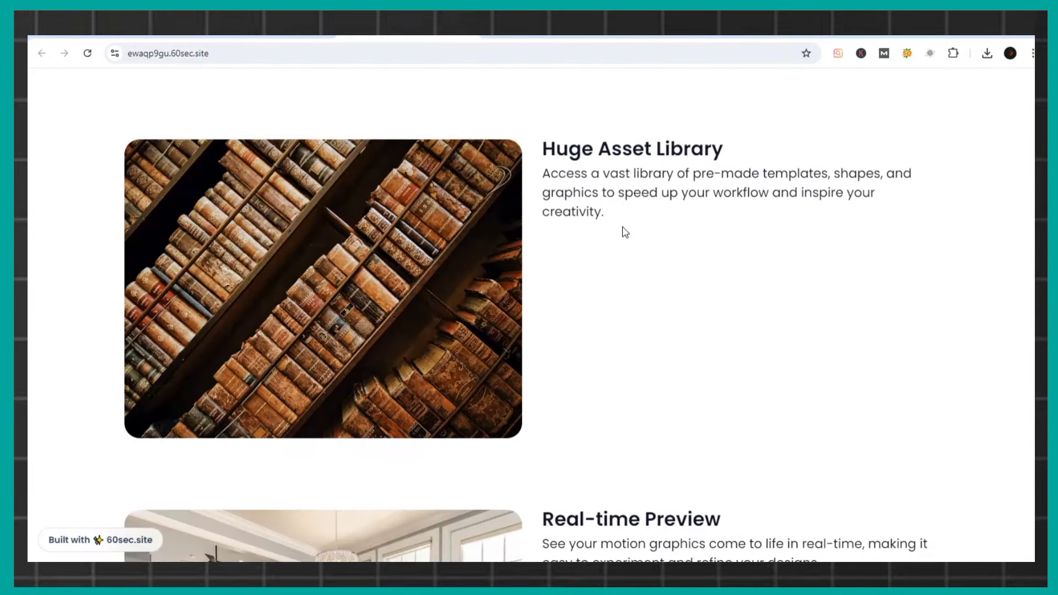
{"action": "scroll", "coordinate": [624, 231], "scroll_direction": "up", "scroll_amount": 10}
{"action": "scroll", "coordinate": [624, 231], "scroll_direction": "up", "scroll_amount": 5}
{"action": "scroll", "coordinate": [624, 231], "scroll_direction": "up", "scroll_amount": 4}
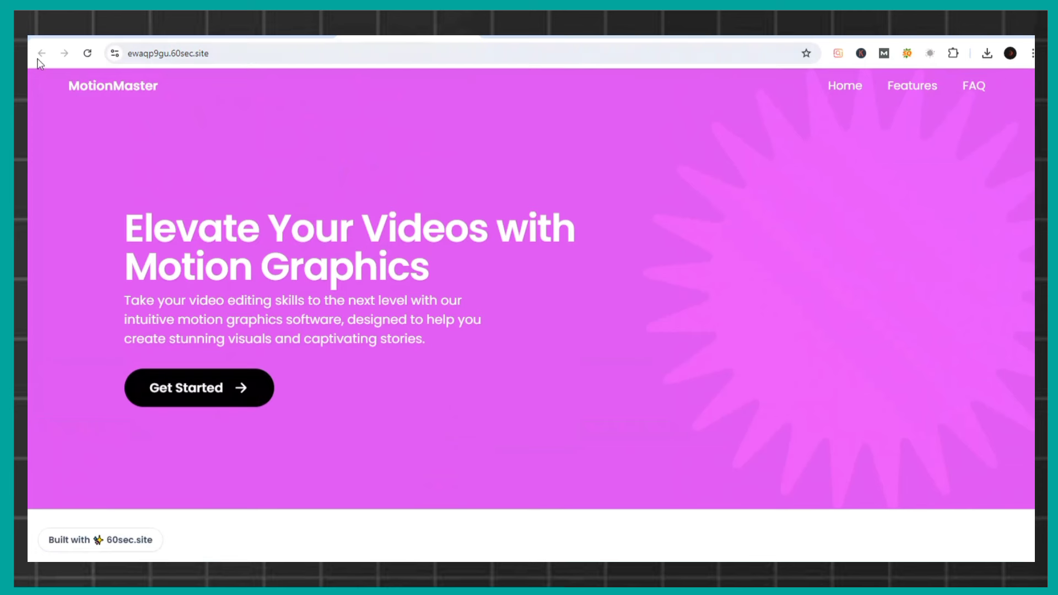
{"action": "key", "text": "ctrl+w"}
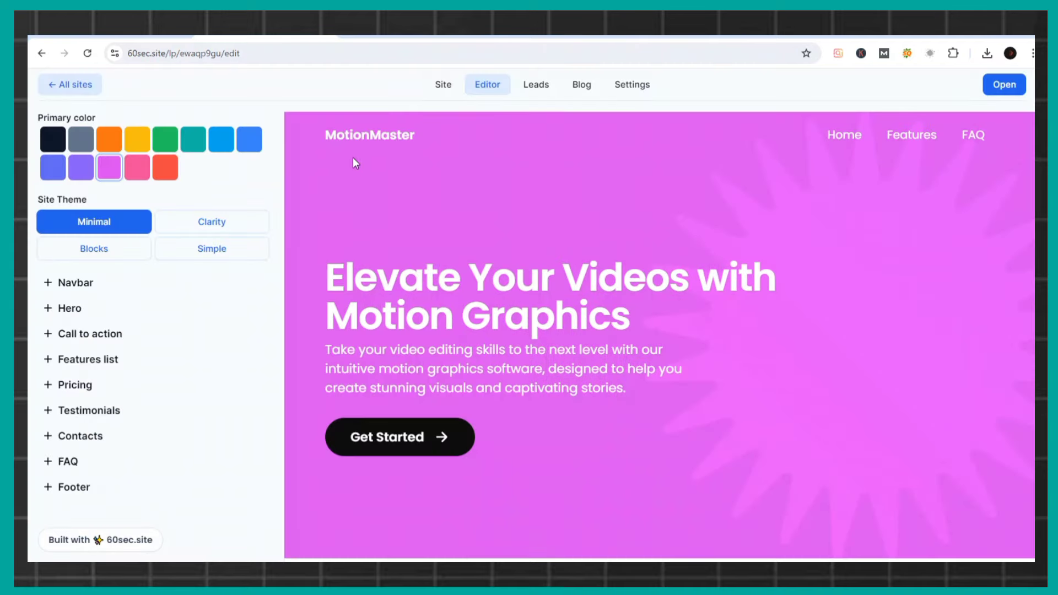
Review the MotionMaster site settings, then go back to the All sites dashboard
{"action": "left_click", "coordinate": [633, 86]}
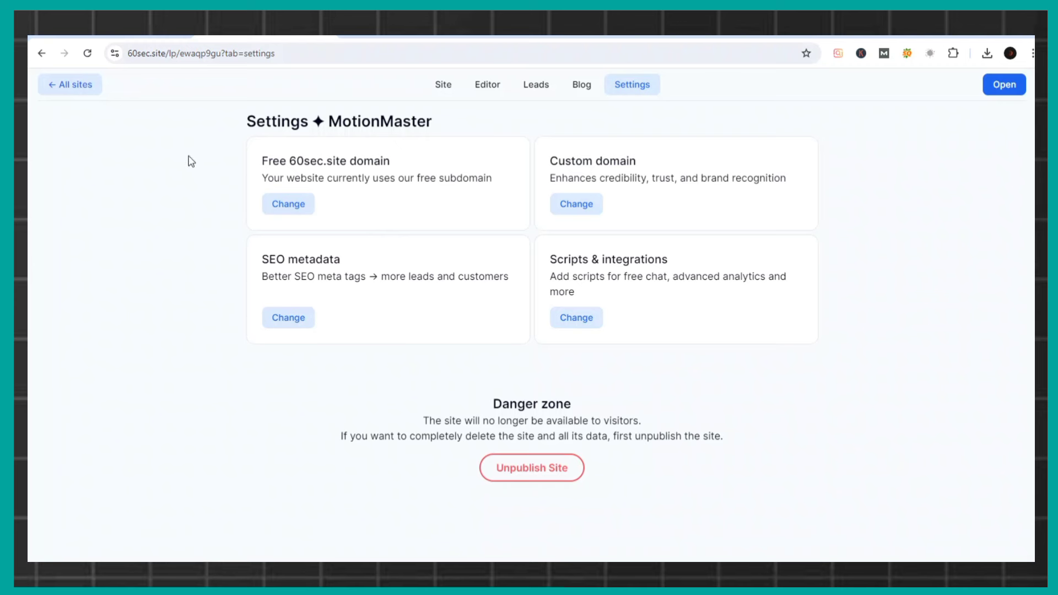
{"action": "left_click", "coordinate": [60, 90]}
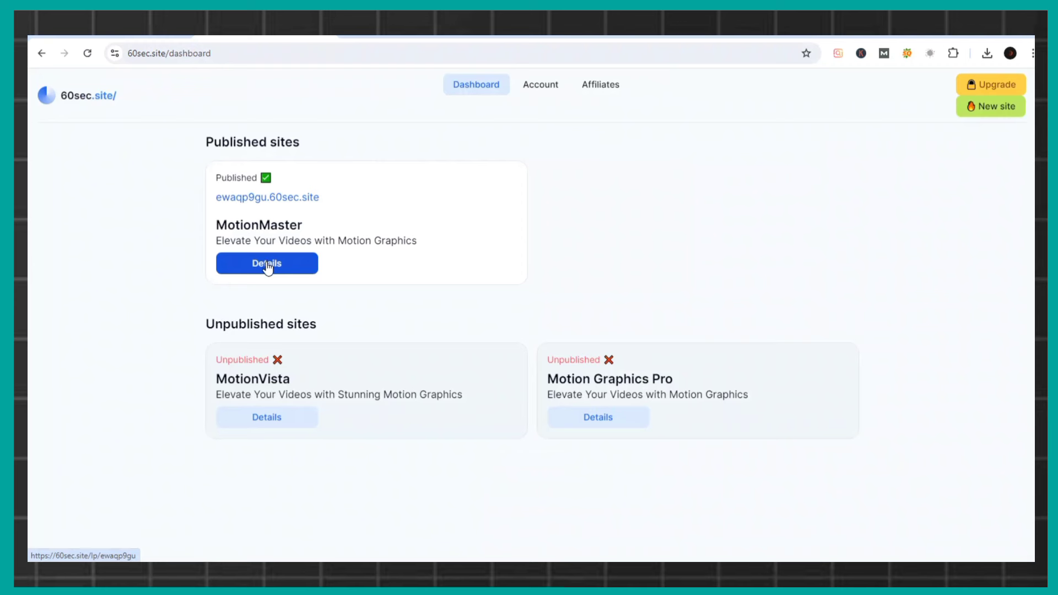
Open the MotionMaster overview and scroll through its call-to-action link, visitor count and quality checks
{"action": "left_click", "coordinate": [267, 264]}
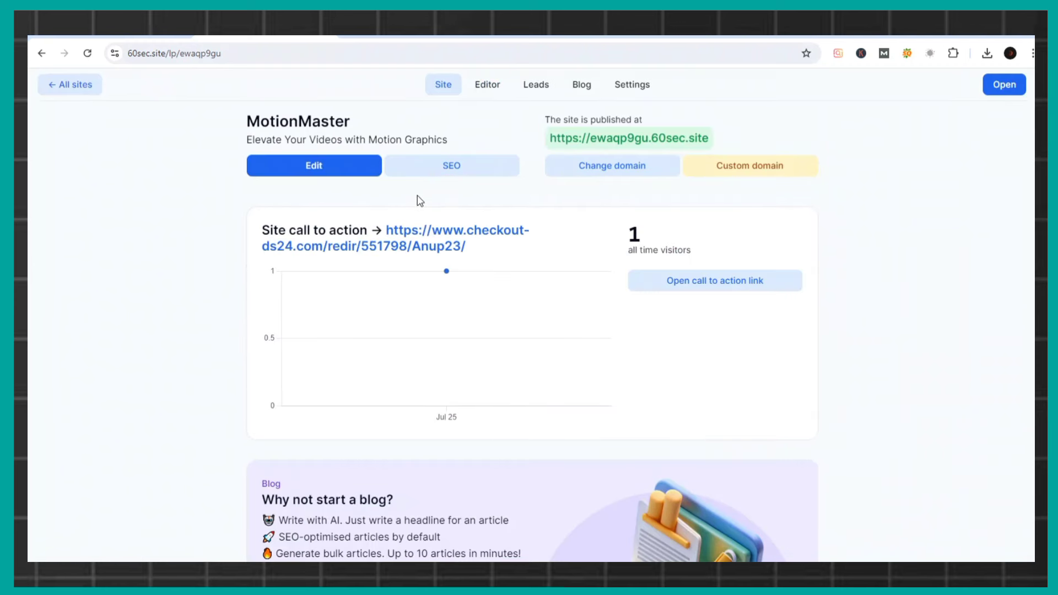
{"action": "scroll", "coordinate": [420, 200], "scroll_direction": "down", "scroll_amount": 2}
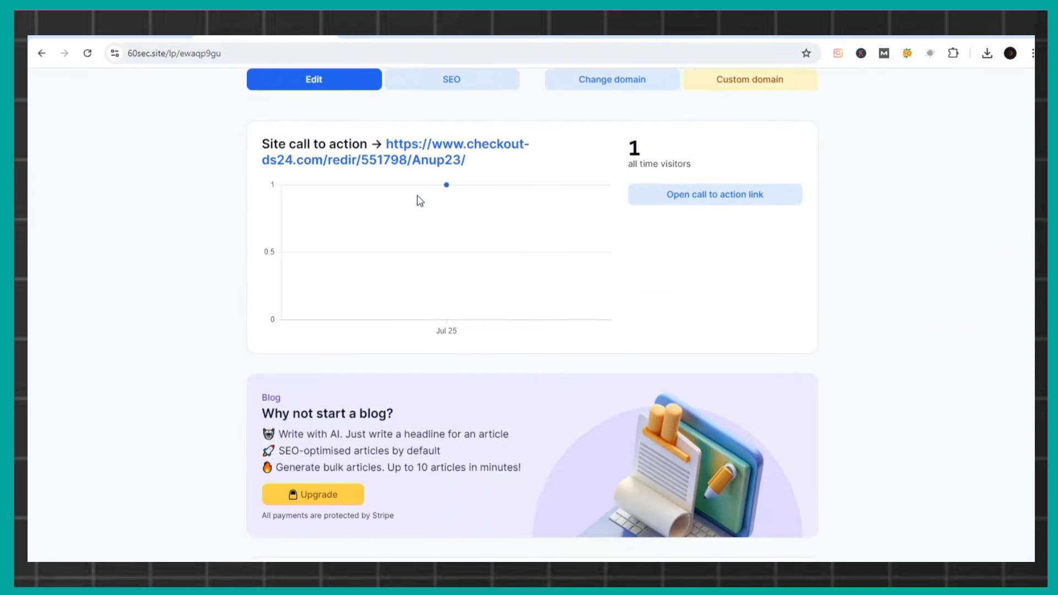
{"action": "scroll", "coordinate": [420, 201], "scroll_direction": "down", "scroll_amount": 3}
{"action": "scroll", "coordinate": [420, 201], "scroll_direction": "down", "scroll_amount": 2}
{"action": "scroll", "coordinate": [418, 196], "scroll_direction": "down", "scroll_amount": 5}
{"action": "scroll", "coordinate": [418, 196], "scroll_direction": "down", "scroll_amount": 1}
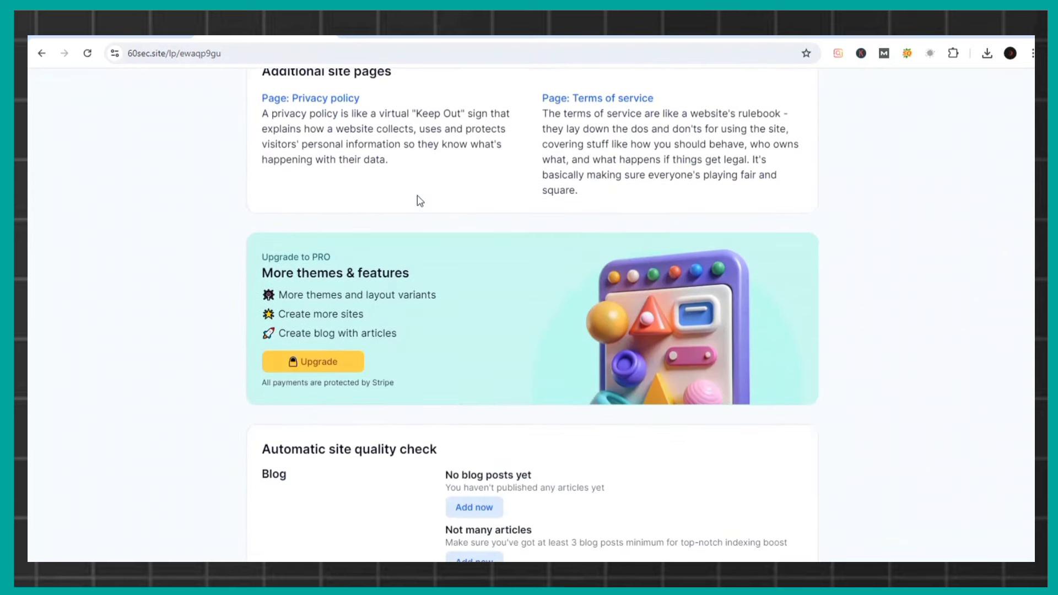
{"action": "scroll", "coordinate": [418, 196], "scroll_direction": "down", "scroll_amount": 4}
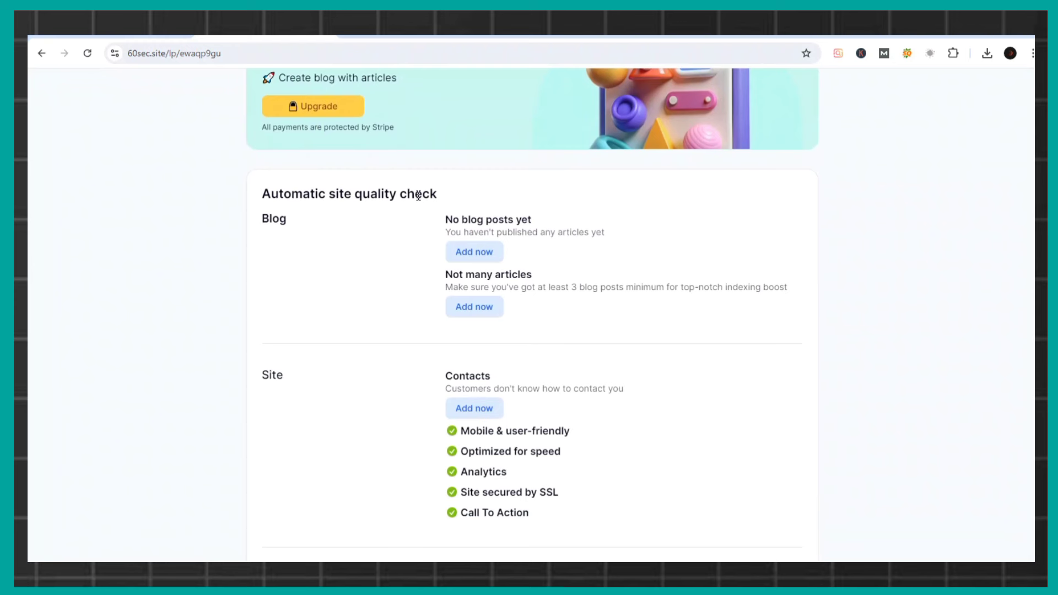
{"action": "scroll", "coordinate": [419, 196], "scroll_direction": "down", "scroll_amount": 3}
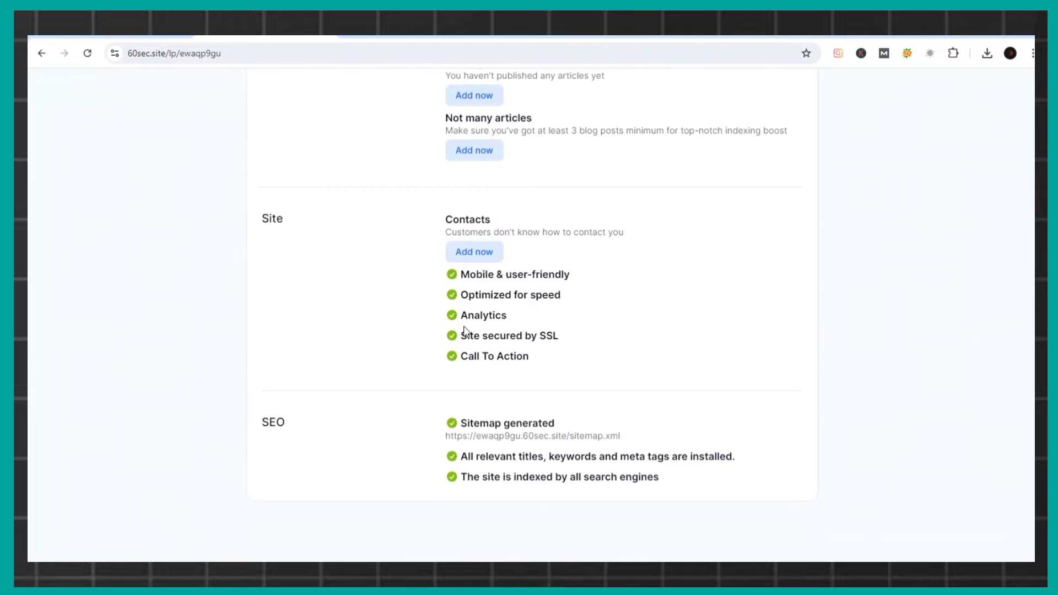
Recheck the passed SEO checks, including the generated sitemap, then return to the top
{"action": "scroll", "coordinate": [465, 331], "scroll_direction": "up", "scroll_amount": 1}
{"action": "scroll", "coordinate": [464, 330], "scroll_direction": "up", "scroll_amount": 5}
{"action": "scroll", "coordinate": [466, 332], "scroll_direction": "up", "scroll_amount": 5}
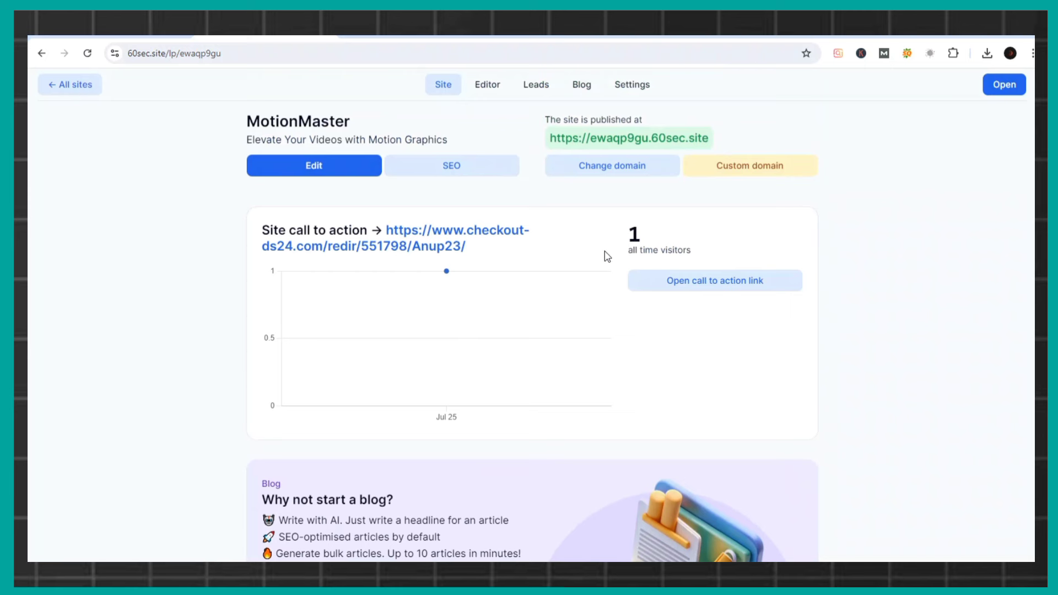
{"action": "scroll", "coordinate": [616, 261], "scroll_direction": "down", "scroll_amount": 1}
{"action": "scroll", "coordinate": [619, 263], "scroll_direction": "down", "scroll_amount": 6}
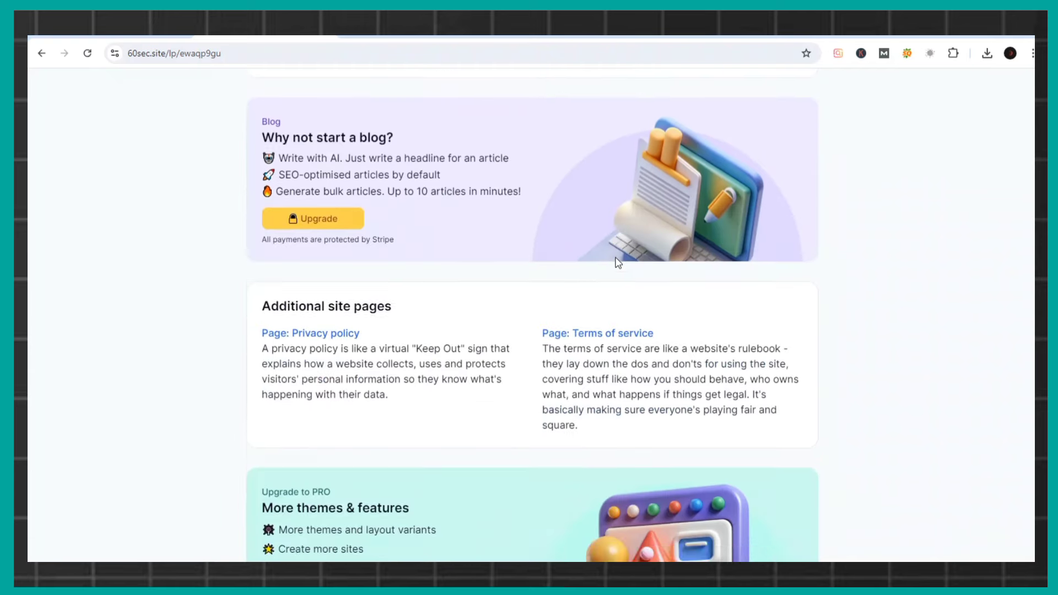
{"action": "scroll", "coordinate": [619, 262], "scroll_direction": "down", "scroll_amount": 6}
{"action": "scroll", "coordinate": [618, 263], "scroll_direction": "down", "scroll_amount": 4}
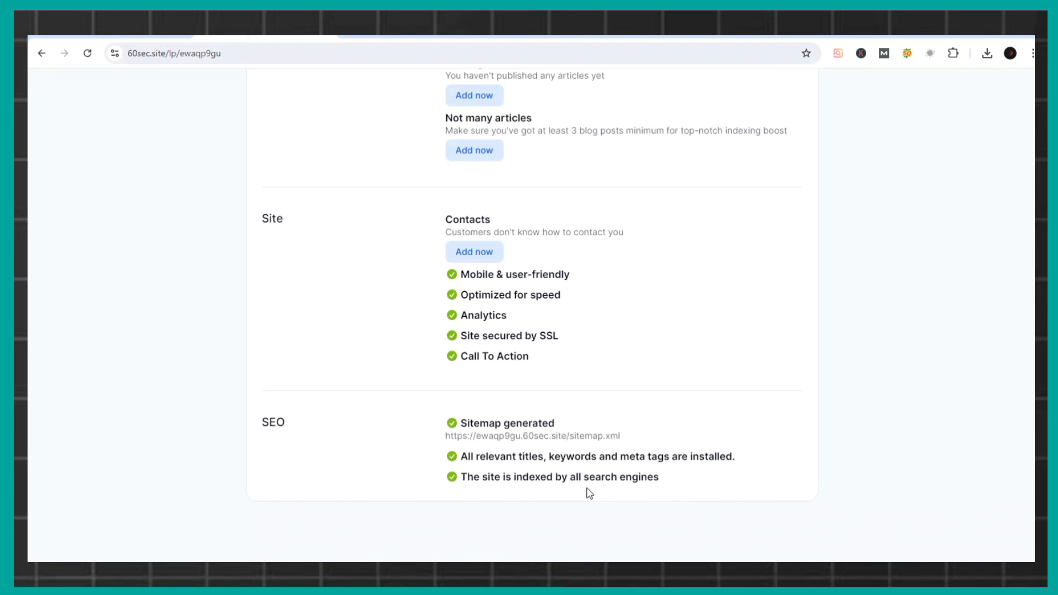
{"action": "scroll", "coordinate": [588, 493], "scroll_direction": "up", "scroll_amount": 9}
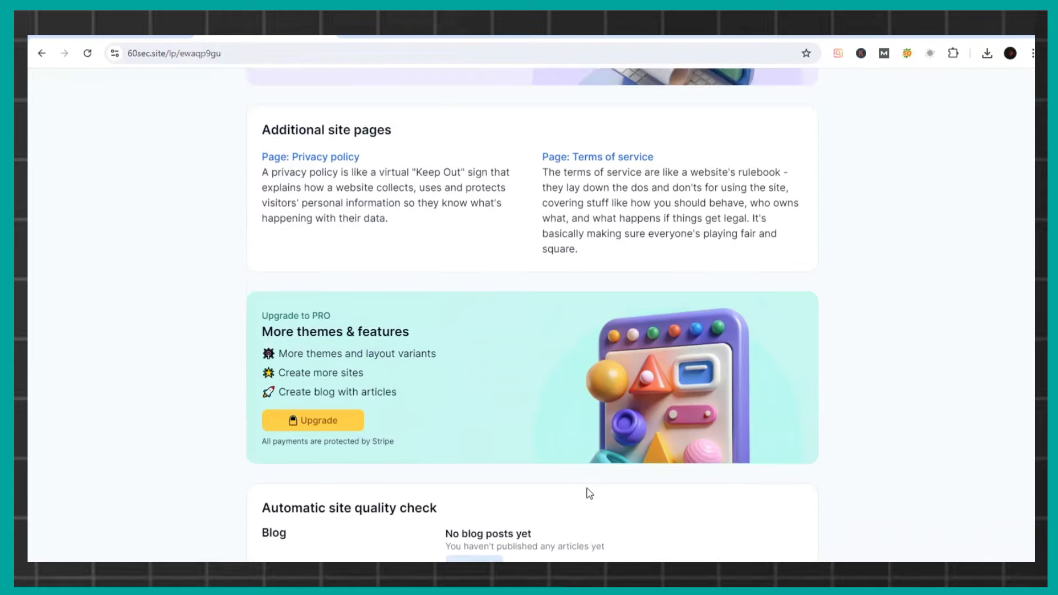
{"action": "scroll", "coordinate": [587, 493], "scroll_direction": "up", "scroll_amount": 8}
{"action": "scroll", "coordinate": [588, 492], "scroll_direction": "up", "scroll_amount": 3}
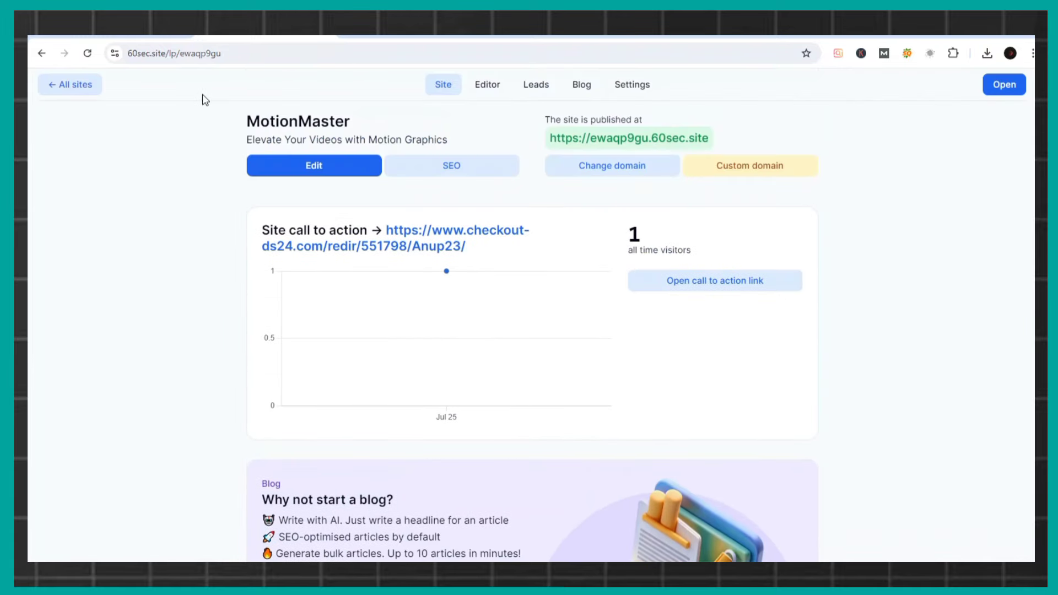